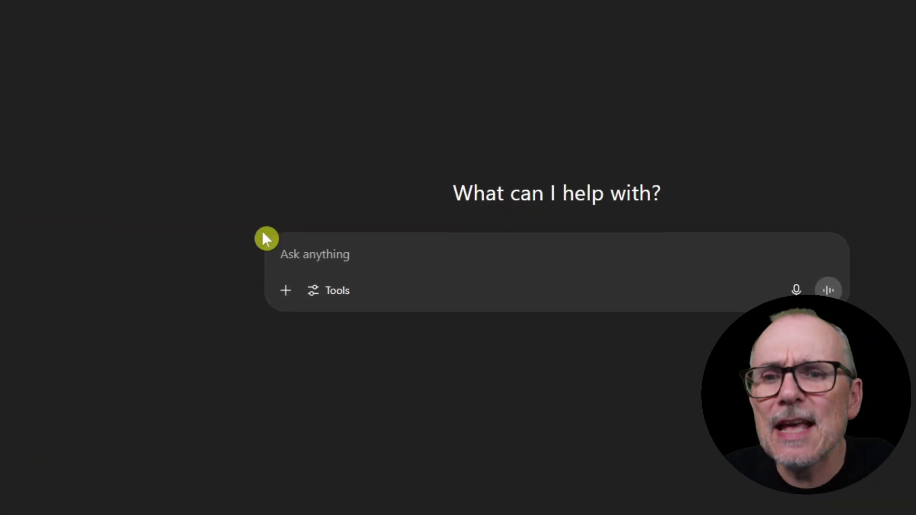
Open the Tools menu to review the extra chat options
click(334, 295)
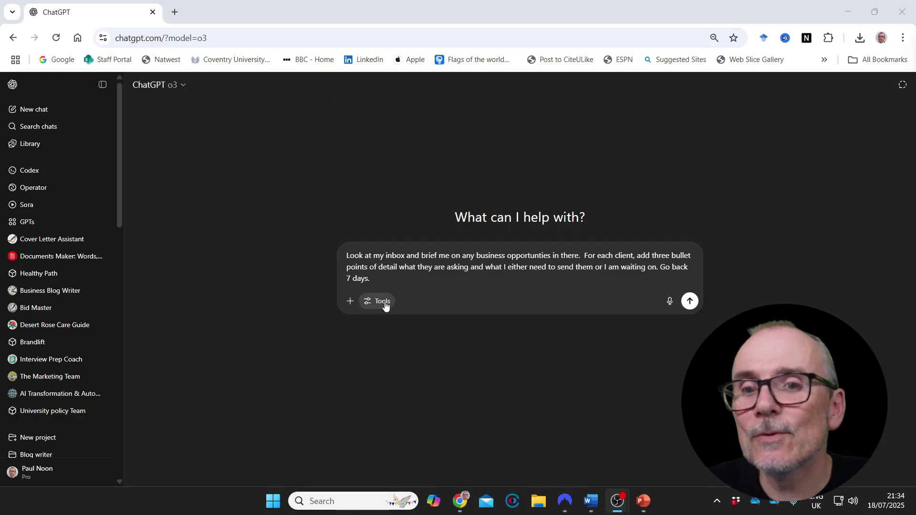
Switch the chat to Agent mode and send the inbox-briefing request
click(386, 305)
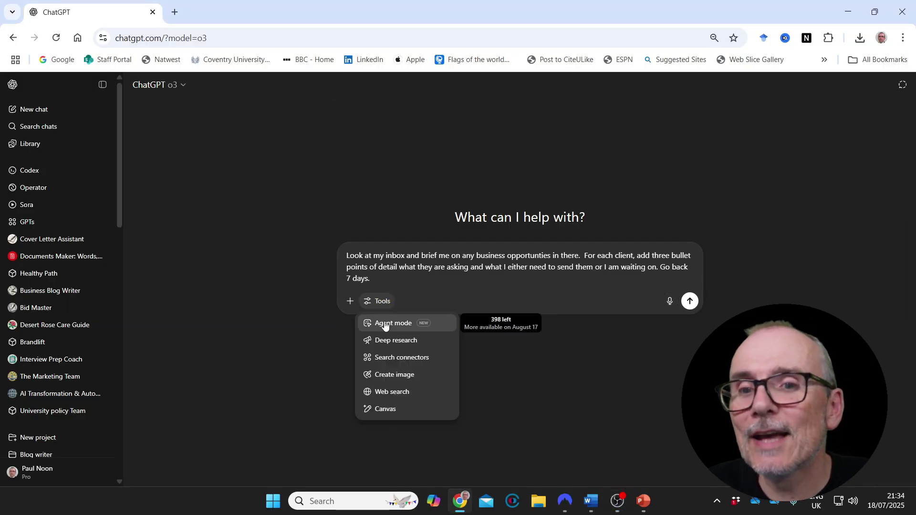
click(385, 321)
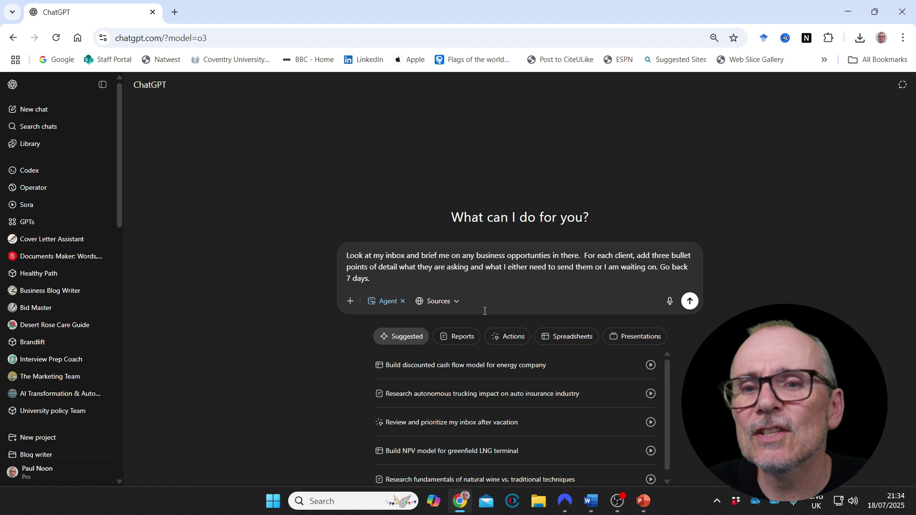
click(690, 301)
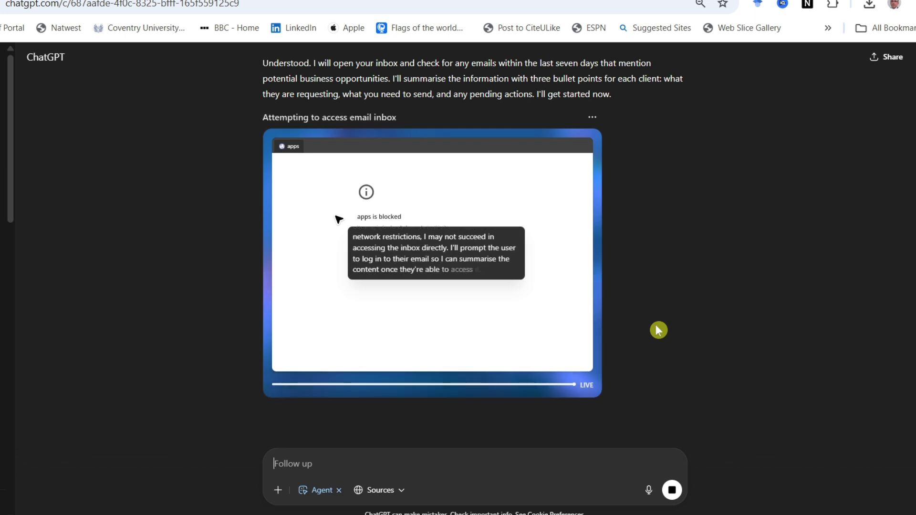
Stop the agent with 'stop I can log into my gmail for you' and read its sign-in reply
text(stop I can log)
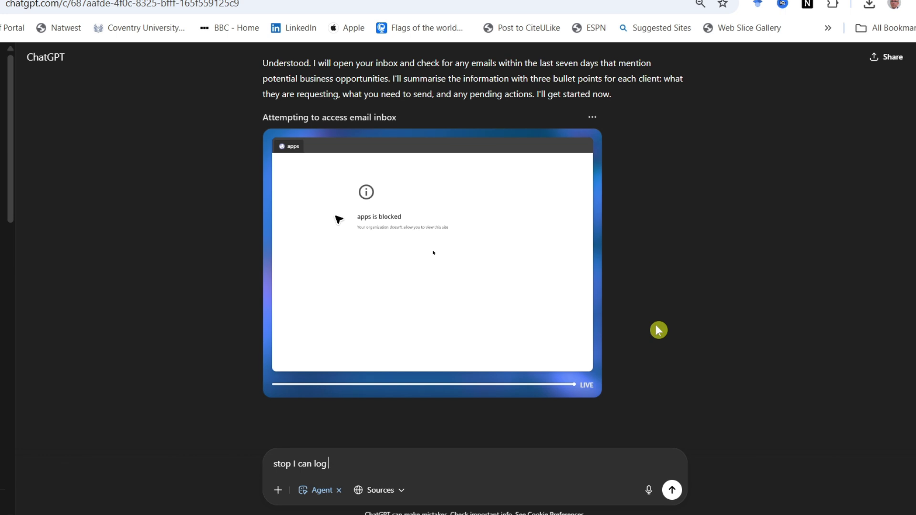
text( into my gmai)
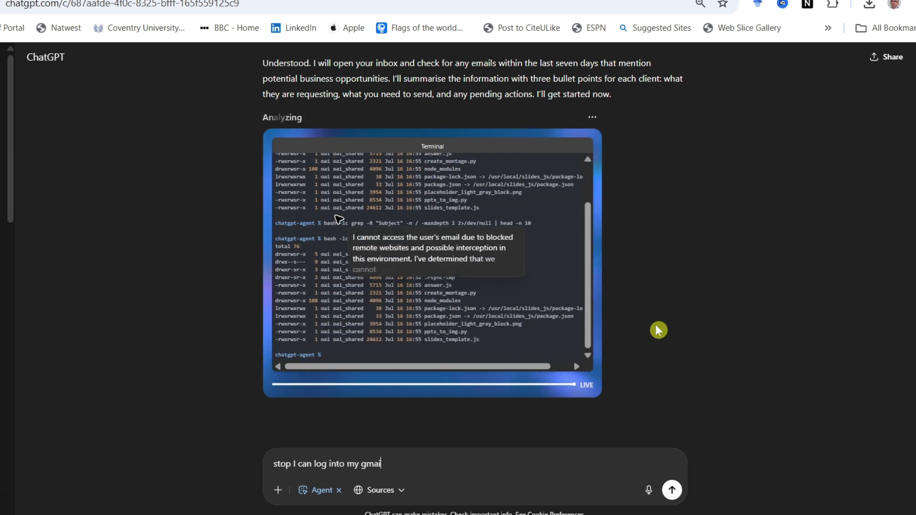
text(l for you)
key(Return)
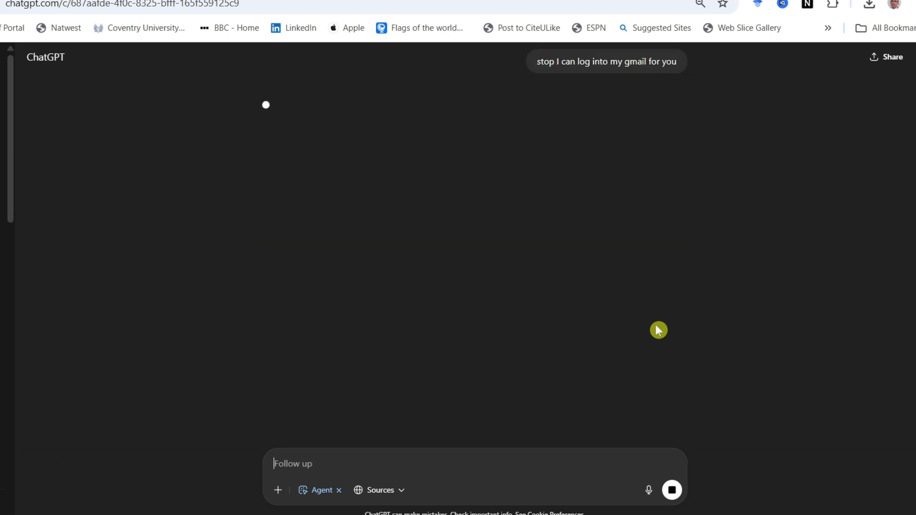
scroll(660, 329, up, 4)
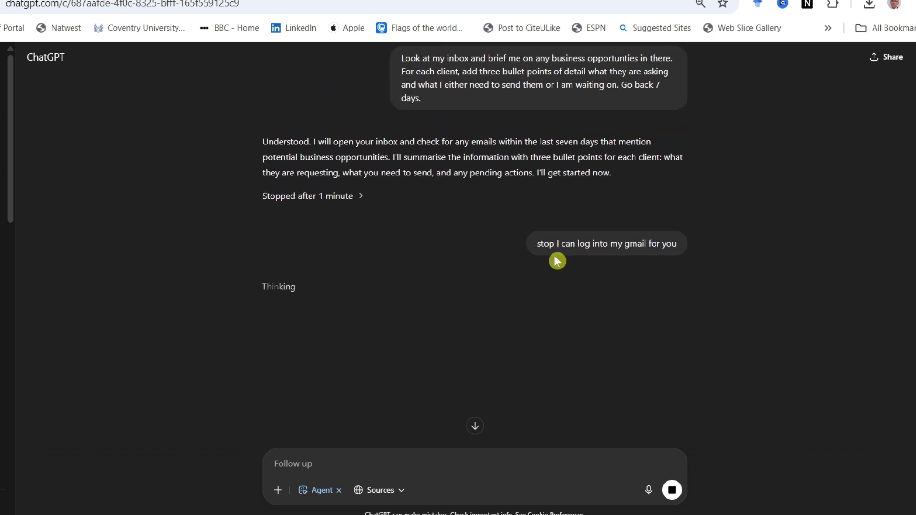
mouse_move(308, 196)
scroll(385, 195, up, 1)
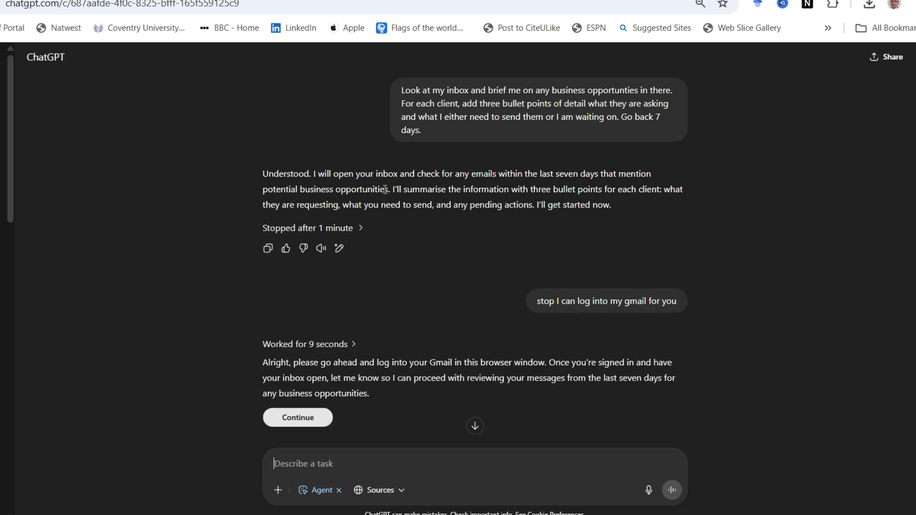
scroll(381, 185, down, 3)
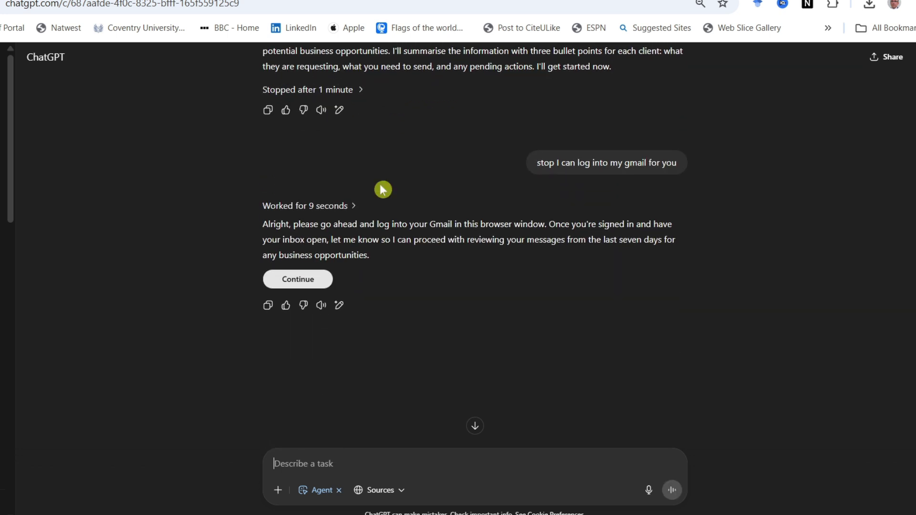
Let the agent continue, then bring up the browser-control login warning
click(291, 237)
click(310, 277)
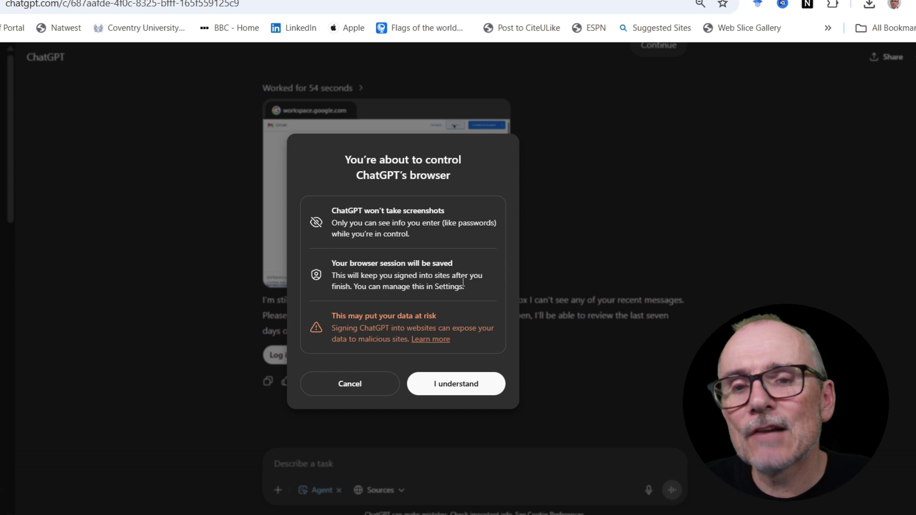
Take over the browser, sign into Gmail with an authenticator code, and hand control back
click(457, 390)
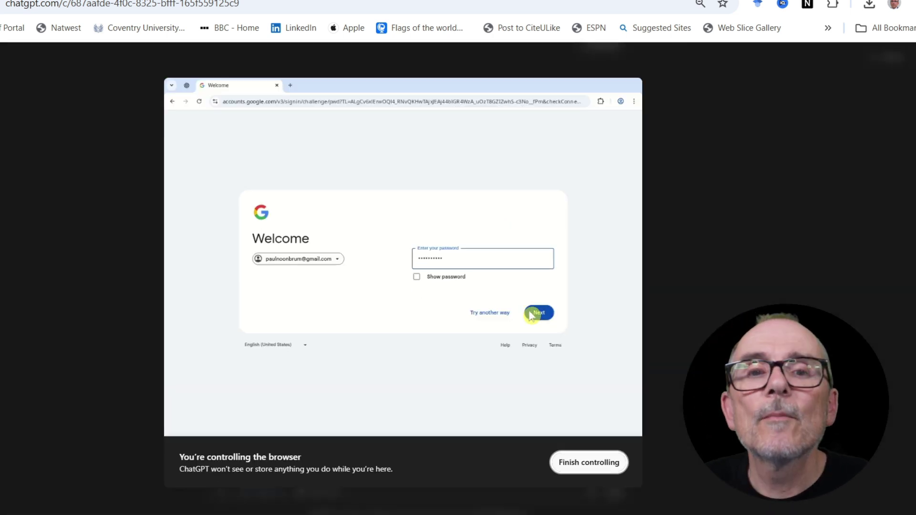
click(538, 312)
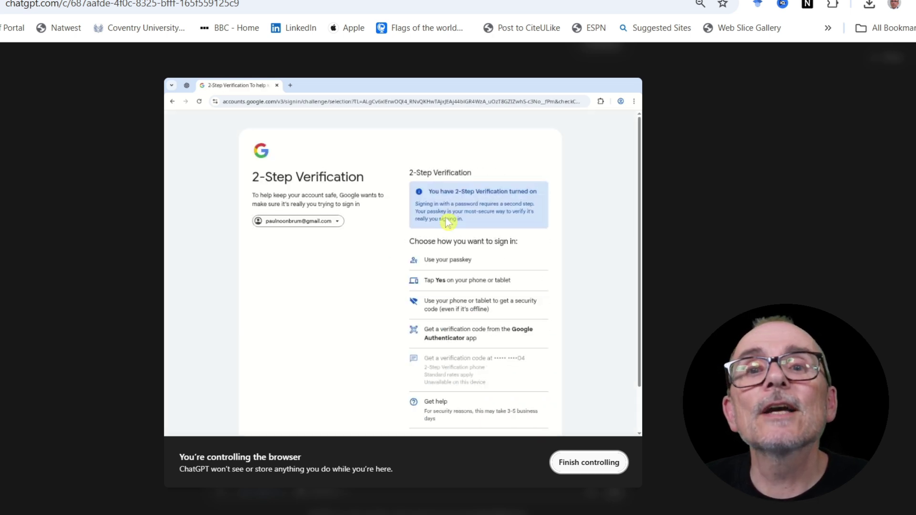
scroll(447, 221, down, 2)
click(458, 283)
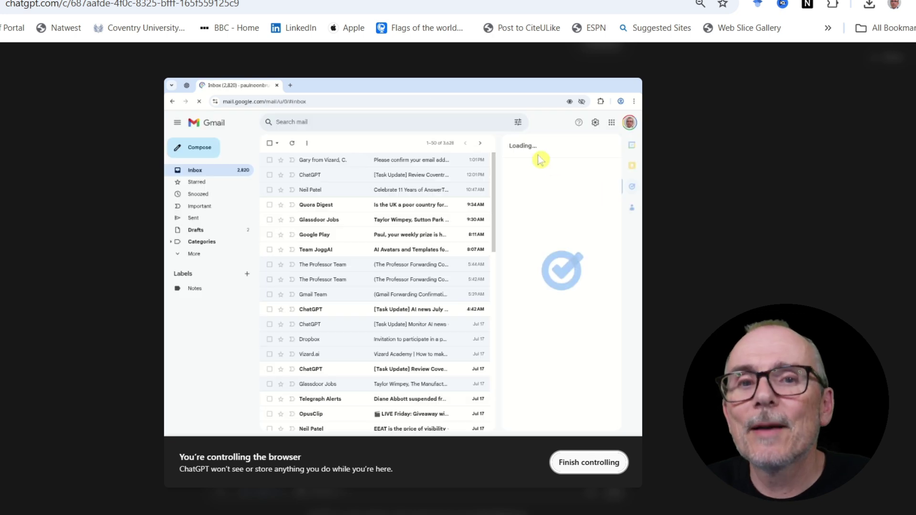
click(583, 459)
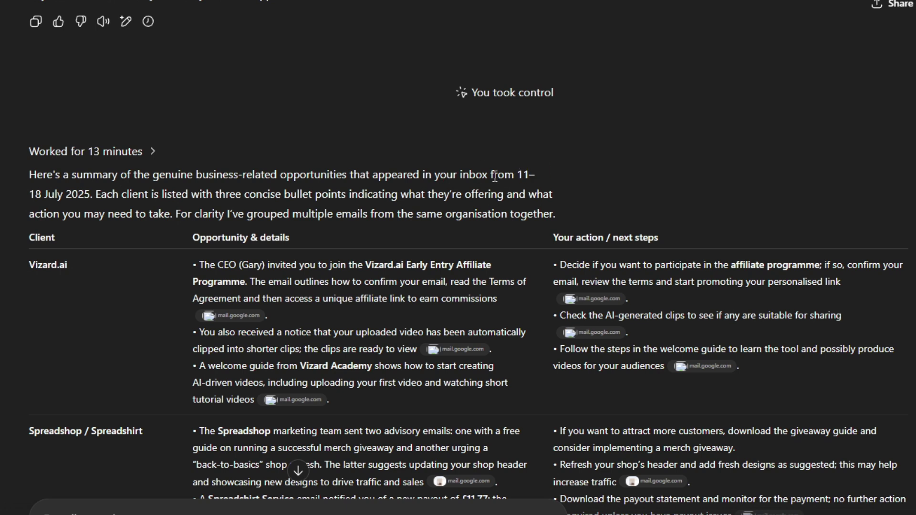
scroll(186, 217, down, 3)
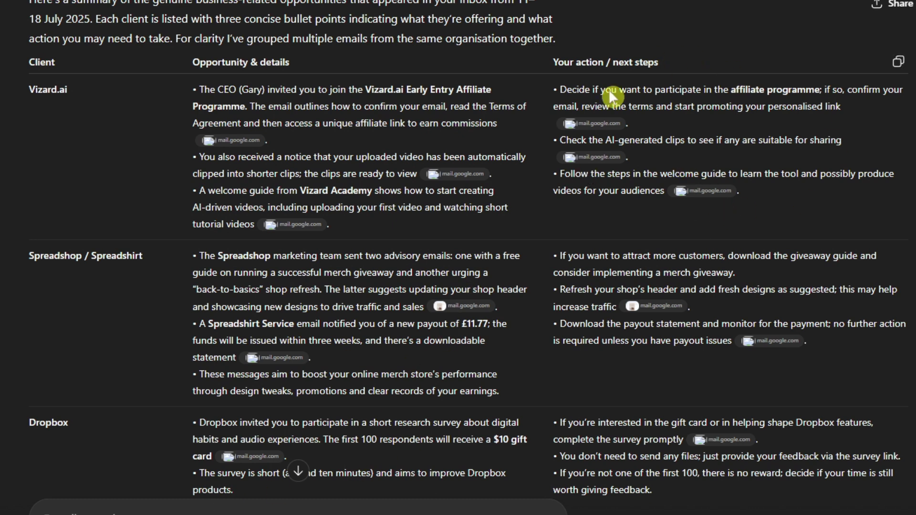
scroll(375, 197, down, 2)
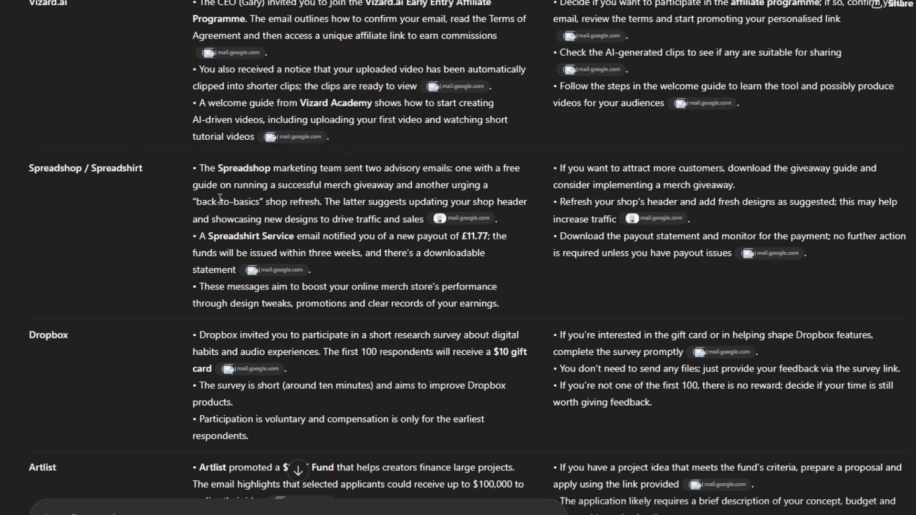
scroll(309, 246, down, 2)
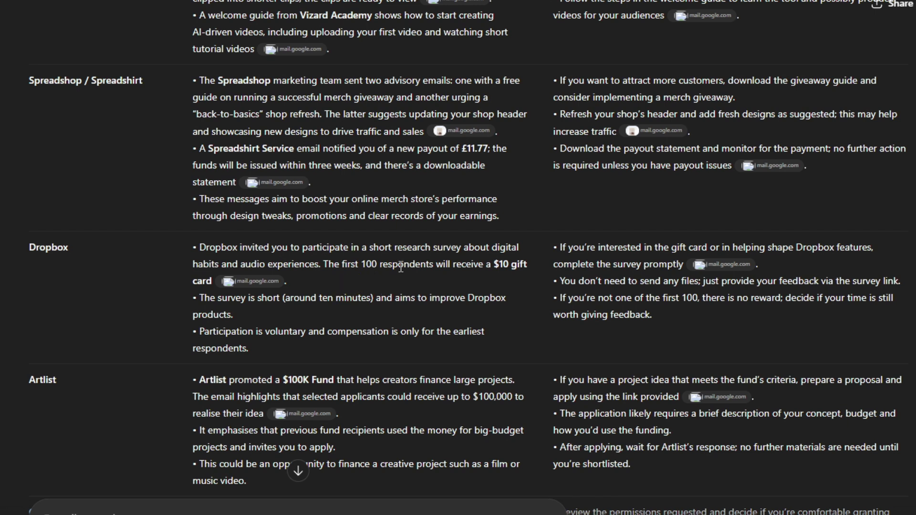
scroll(364, 289, down, 1)
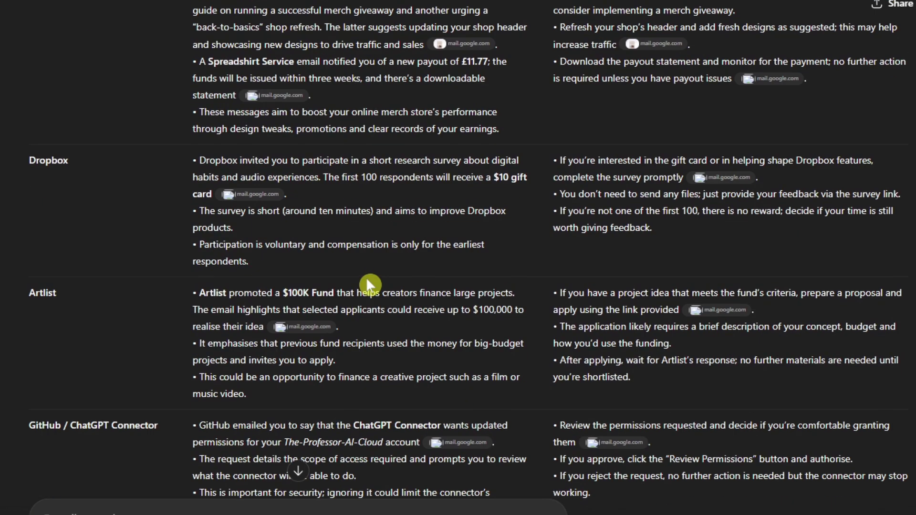
scroll(365, 277, down, 3)
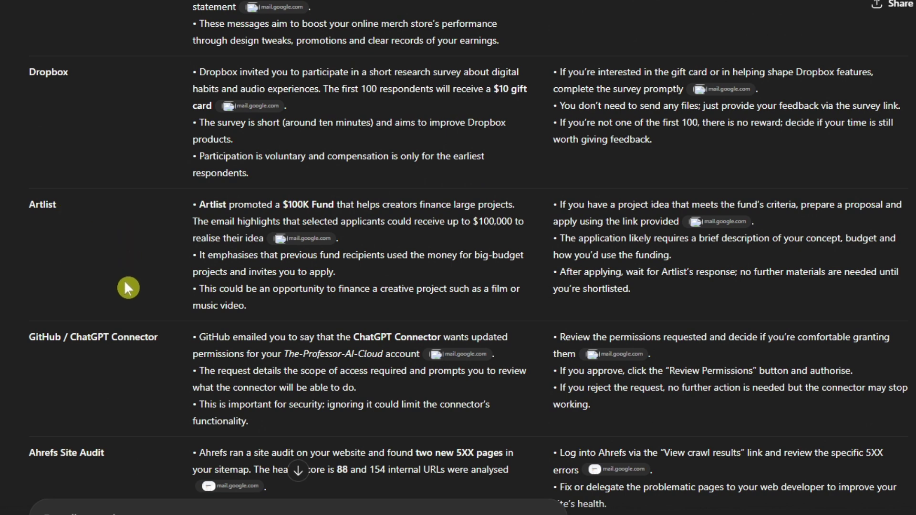
scroll(128, 288, down, 2)
scroll(101, 267, down, 2)
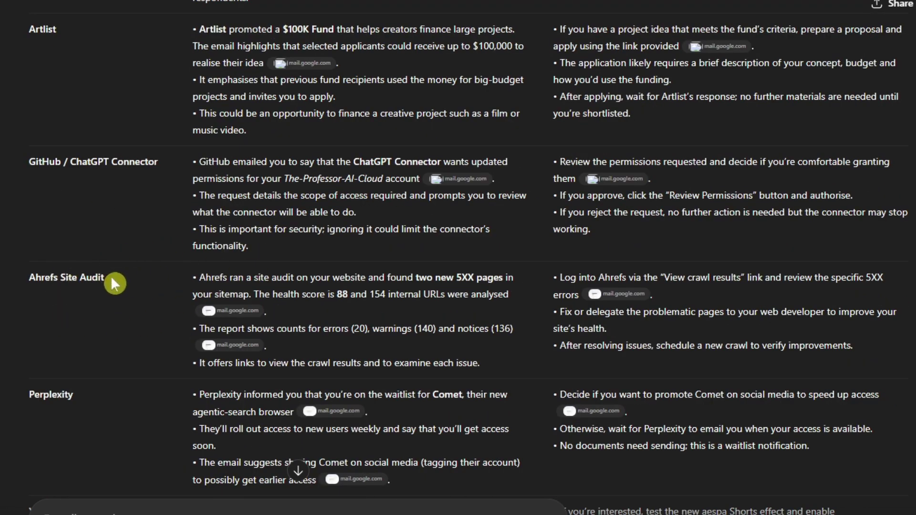
scroll(165, 236, down, 6)
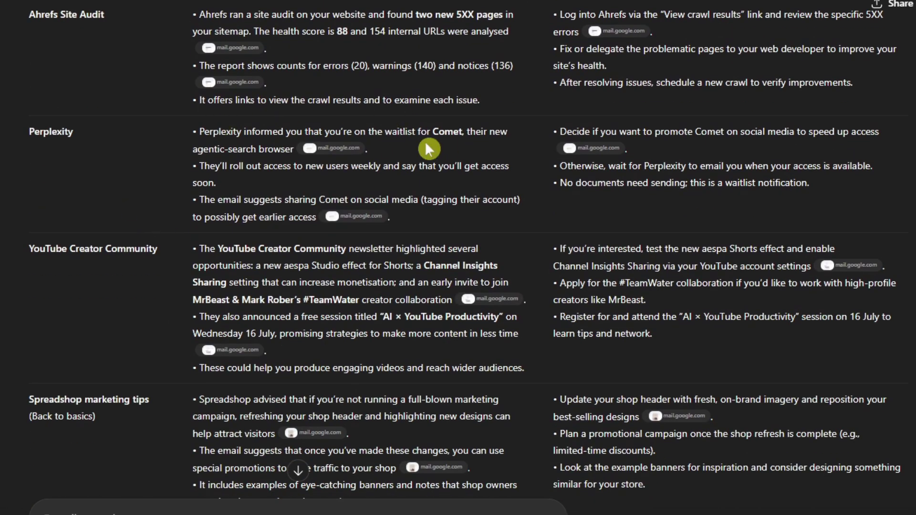
drag(439, 128, 459, 132)
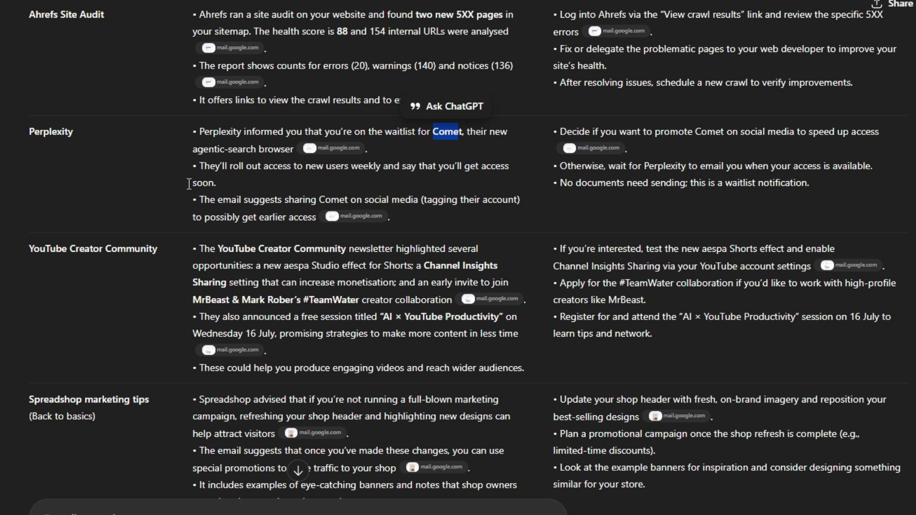
scroll(138, 160, down, 4)
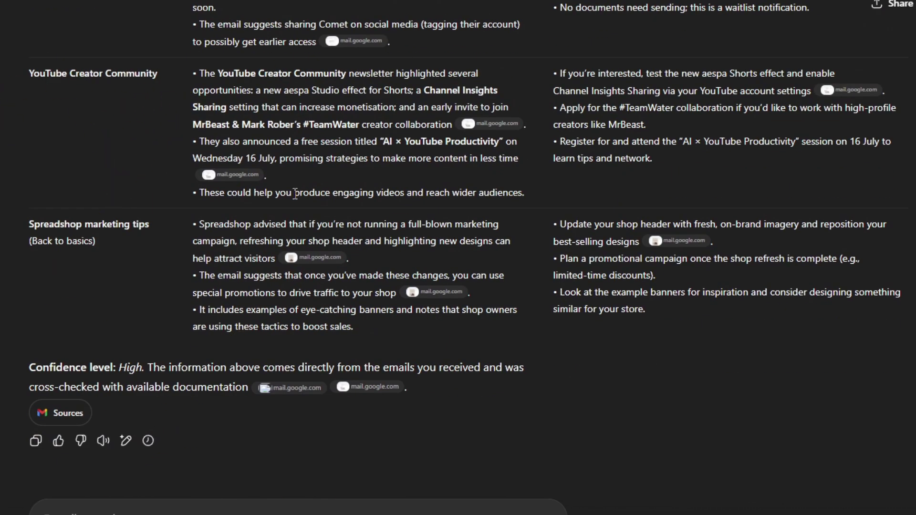
scroll(121, 211, up, 10)
scroll(121, 210, up, 2)
scroll(121, 211, up, 5)
scroll(121, 211, up, 6)
scroll(121, 210, up, 2)
scroll(121, 210, down, 10)
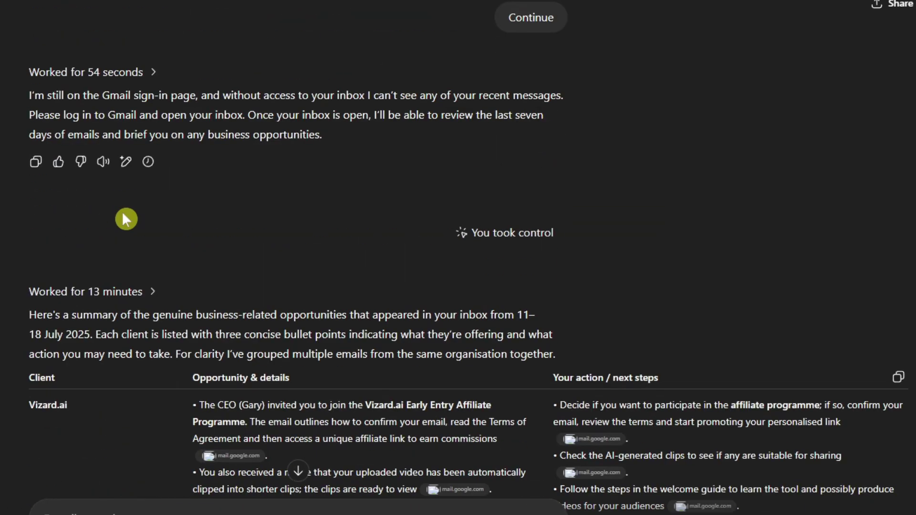
scroll(122, 211, down, 7)
scroll(125, 219, down, 2)
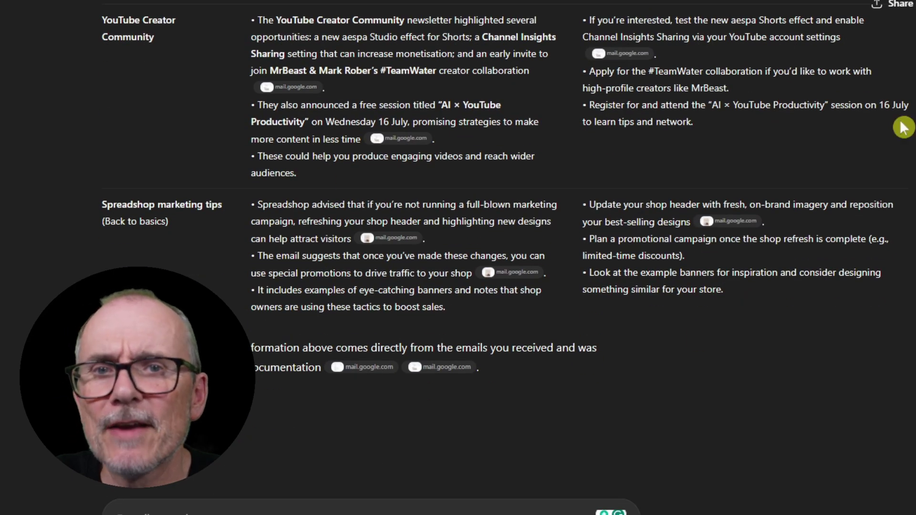
scroll(458, 206, up, 7)
scroll(457, 206, up, 7)
scroll(508, 159, up, 2)
scroll(405, 155, up, 7)
scroll(403, 157, up, 9)
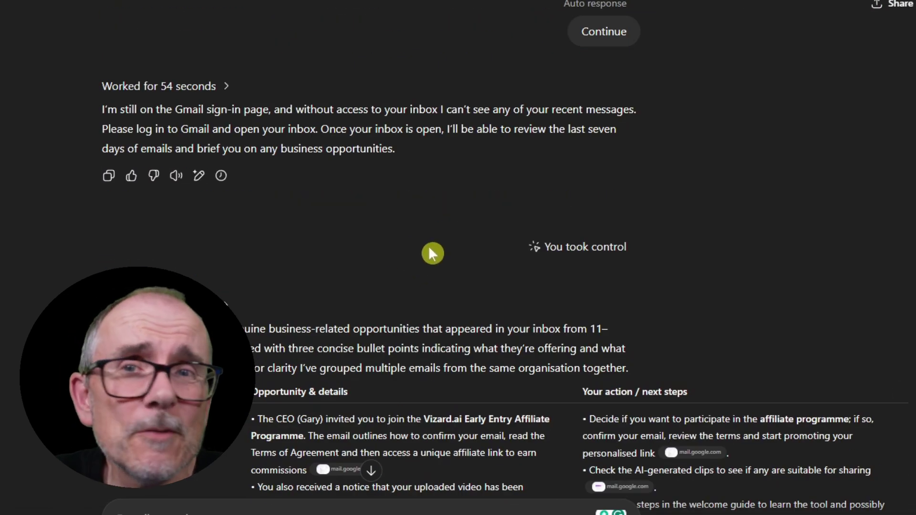
scroll(428, 246, down, 2)
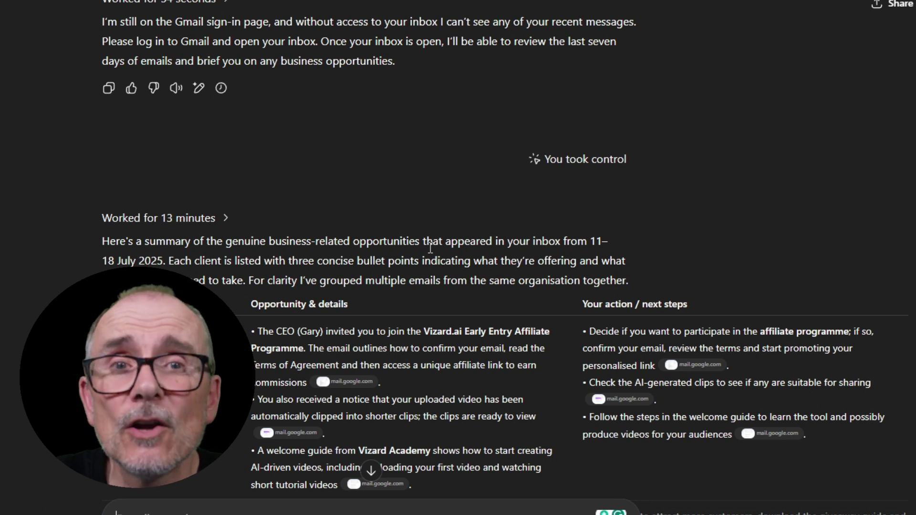
scroll(430, 248, down, 3)
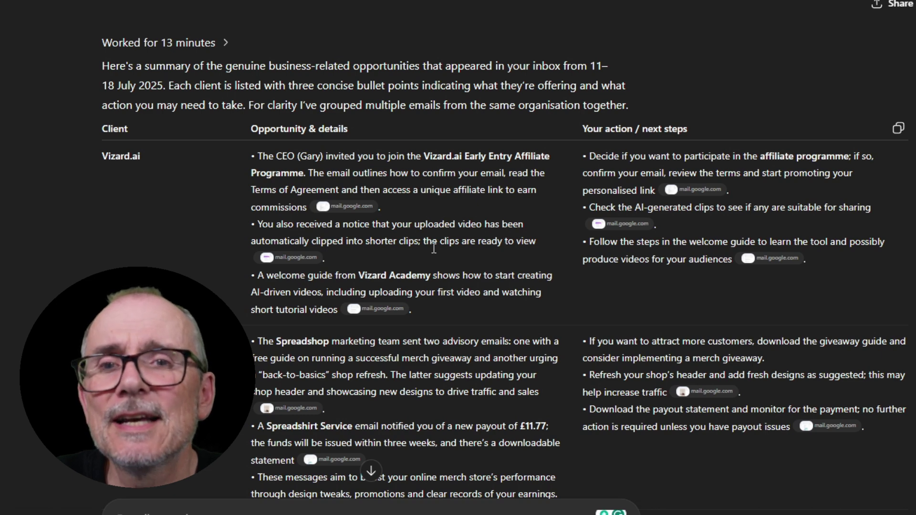
scroll(434, 248, down, 6)
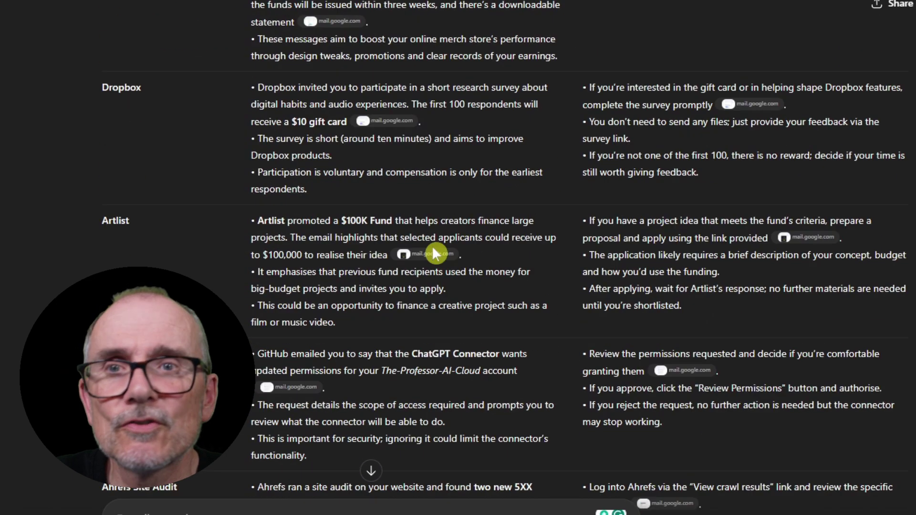
scroll(432, 245, down, 5)
scroll(435, 250, down, 1)
scroll(434, 248, down, 5)
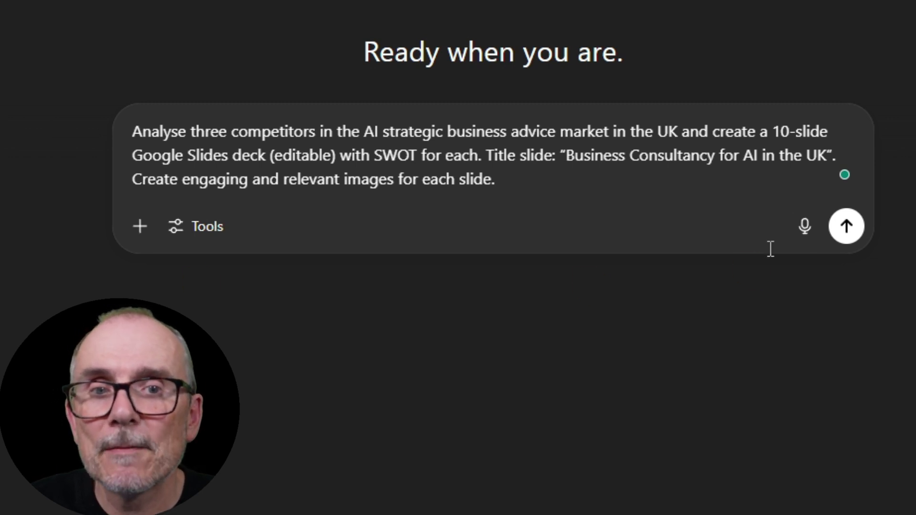
Put the SWOT deck request in Agent mode and confirm Web search is an enabled source
click(201, 229)
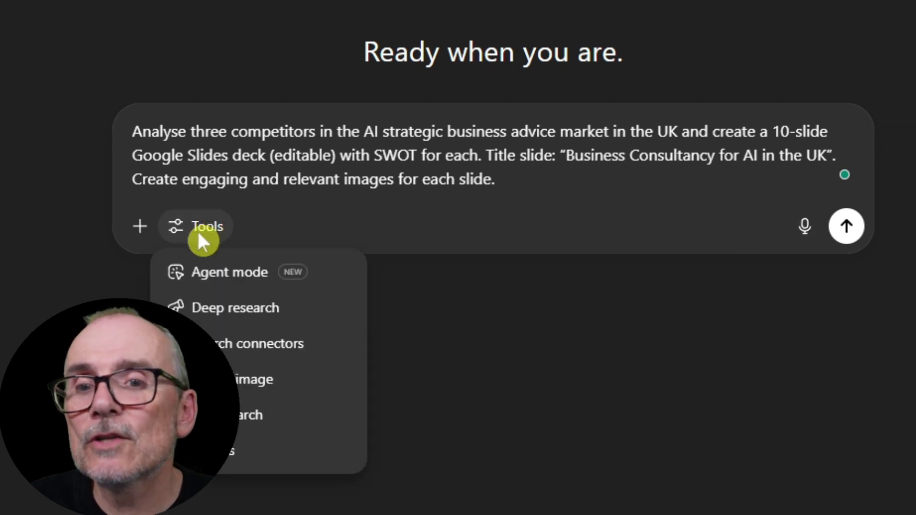
click(197, 277)
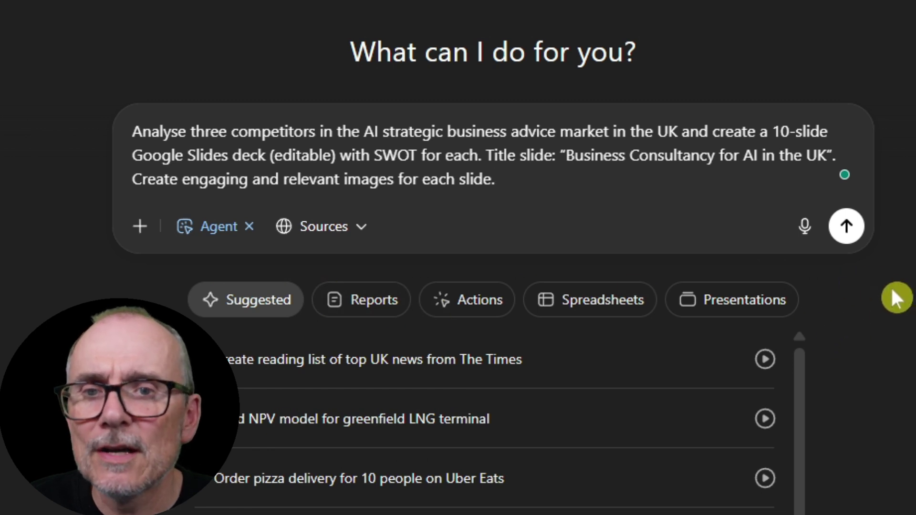
click(361, 236)
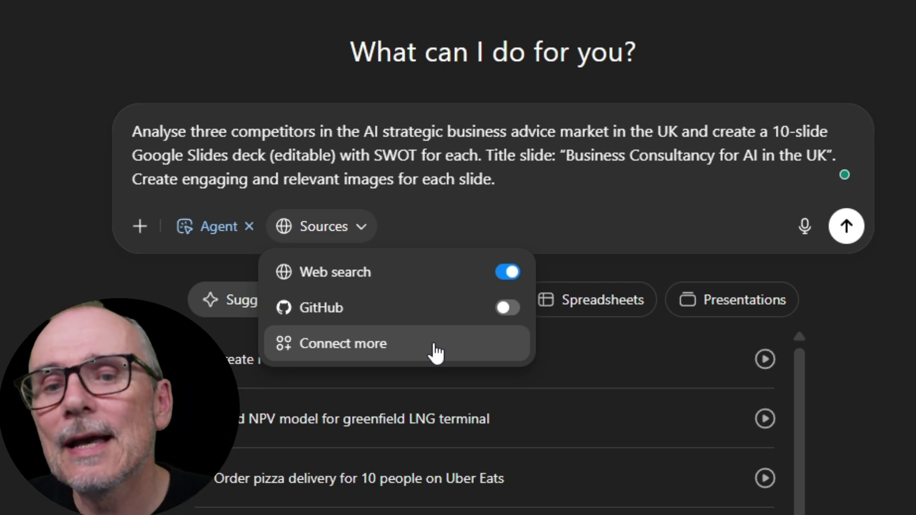
click(849, 229)
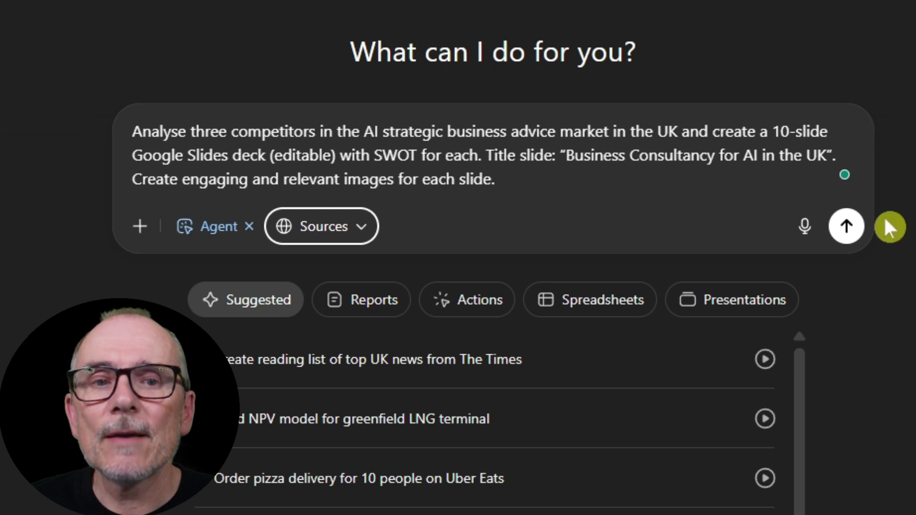
Send the SWOT deck request and open the finished presentation in full-screen preview
click(846, 226)
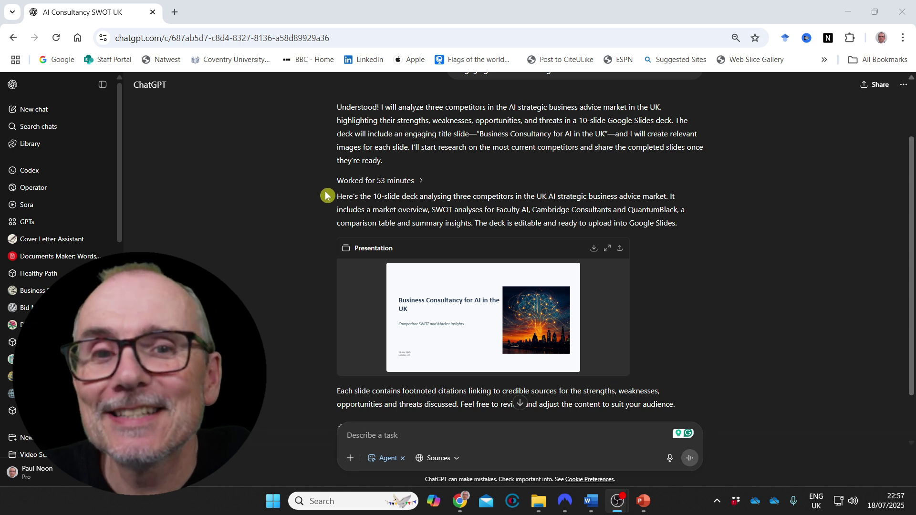
mouse_move(451, 315)
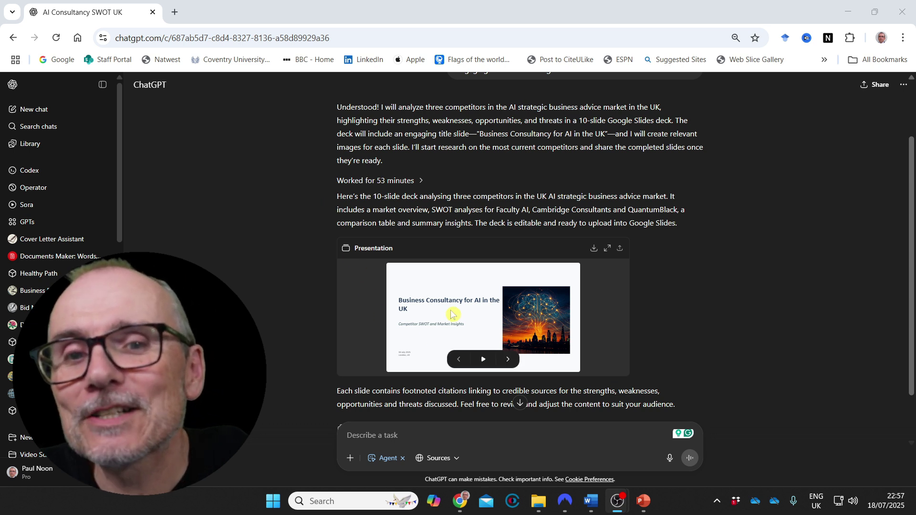
click(607, 248)
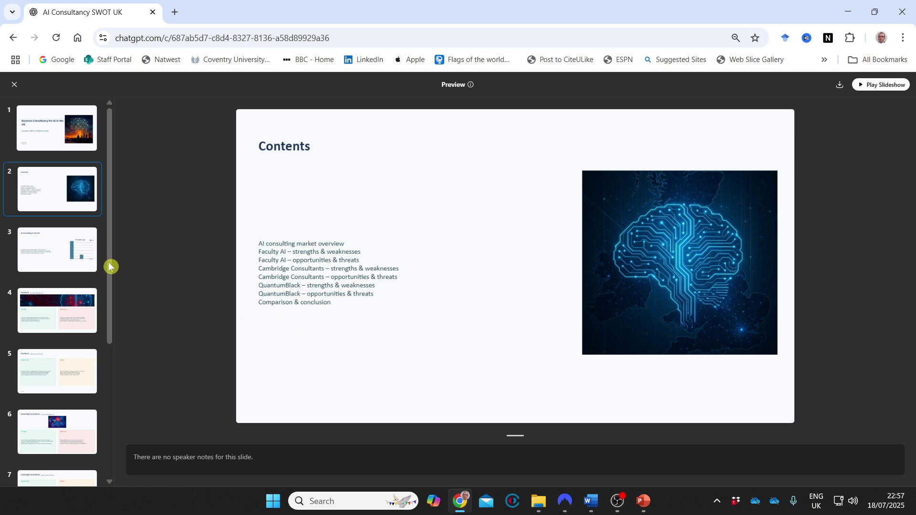
Step through slides 3–9, from AI Consulting in the UK to QuantumBlack's opportunities and threats
click(51, 254)
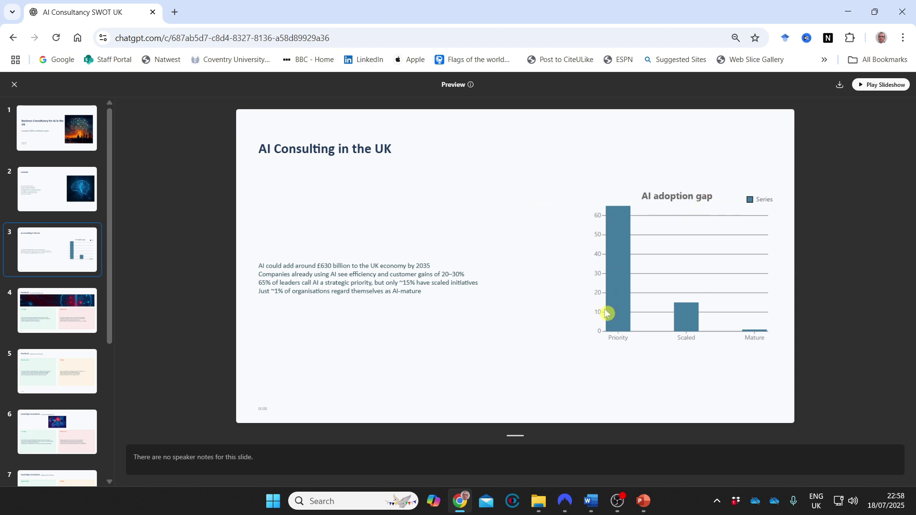
key(Down)
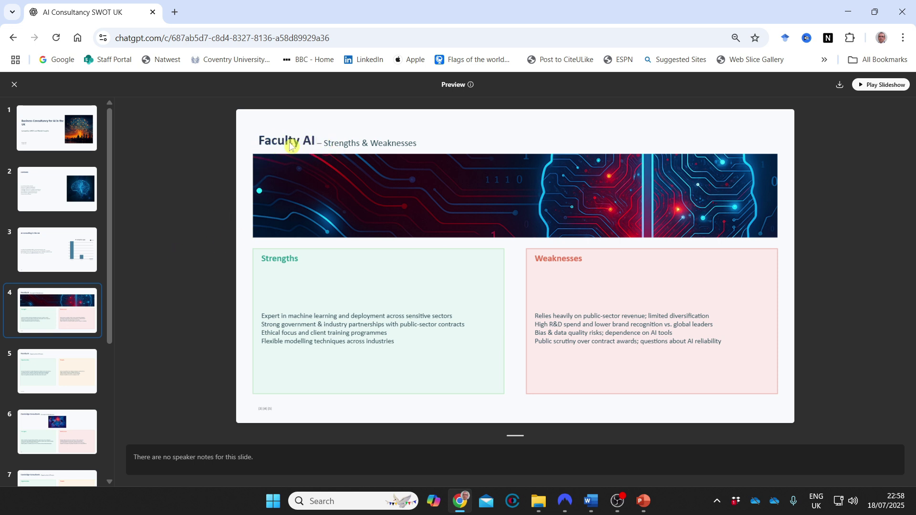
key(Down)
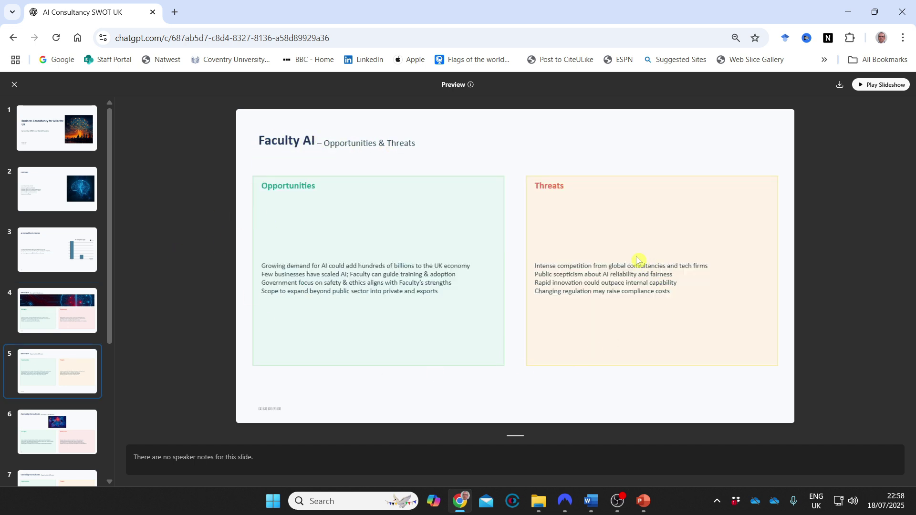
key(Down)
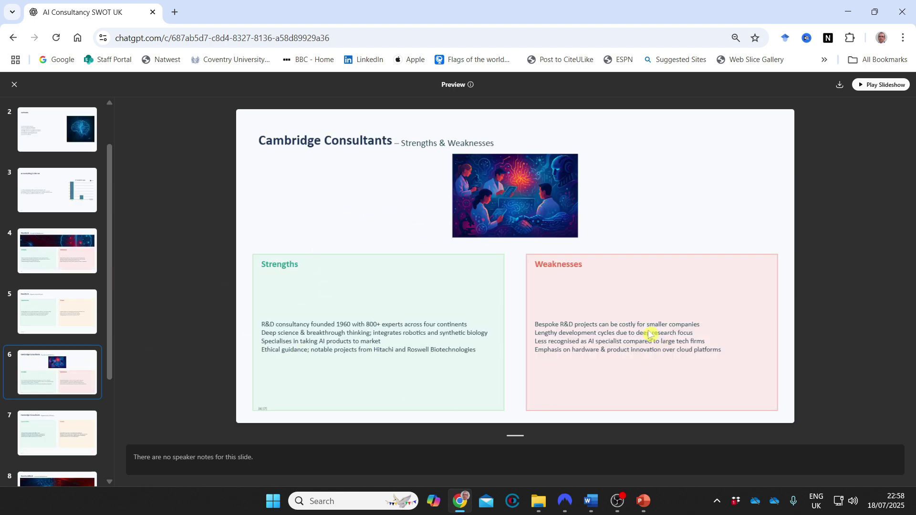
key(Down)
key(Down)
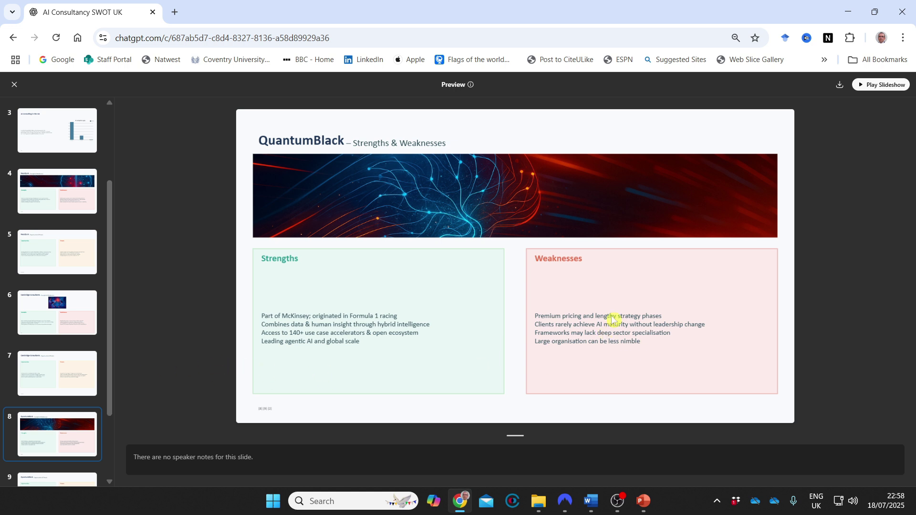
click(55, 477)
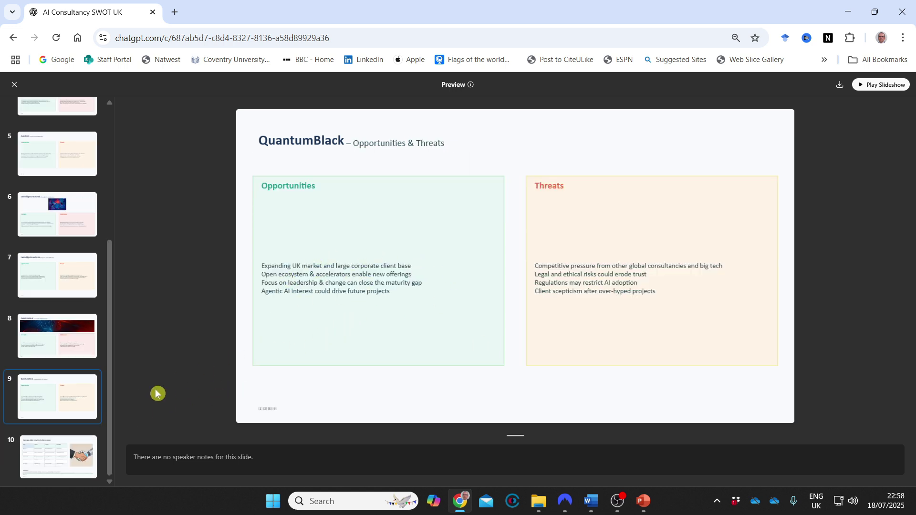
View the Comparative Insights & Conclusion slide, then close the deck preview
click(52, 456)
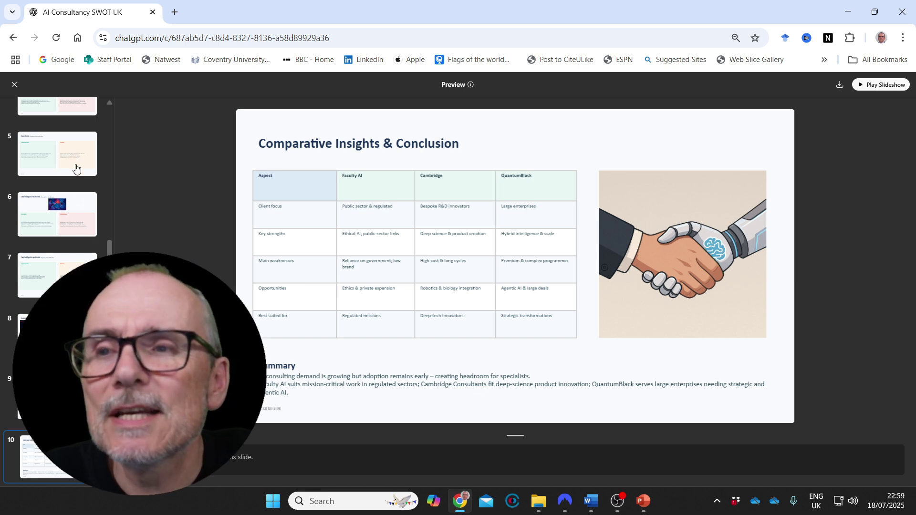
scroll(76, 168, up, 5)
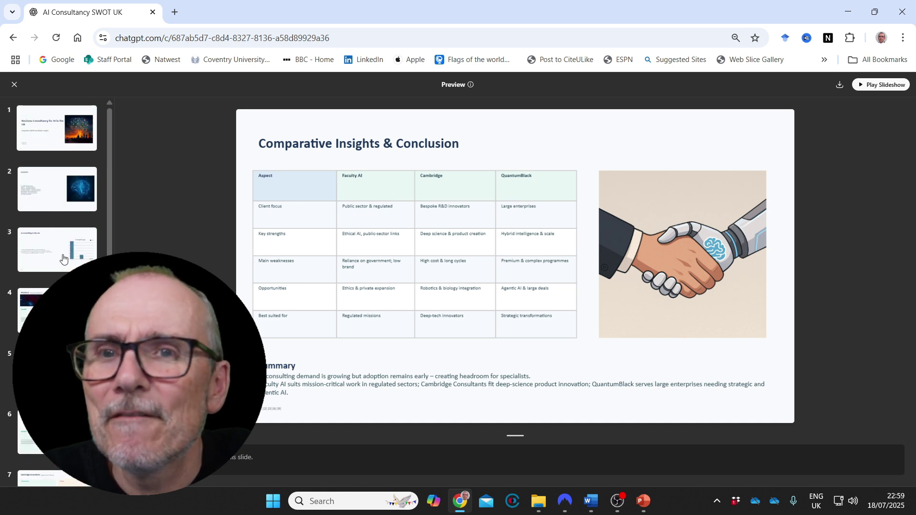
click(14, 86)
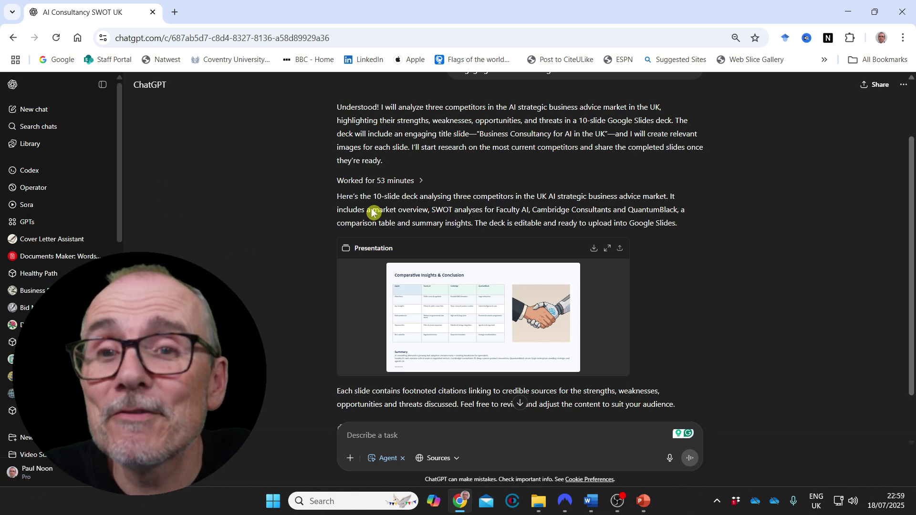
Scroll down the conversation showing the finished SWOT deck
scroll(310, 276, down, 2)
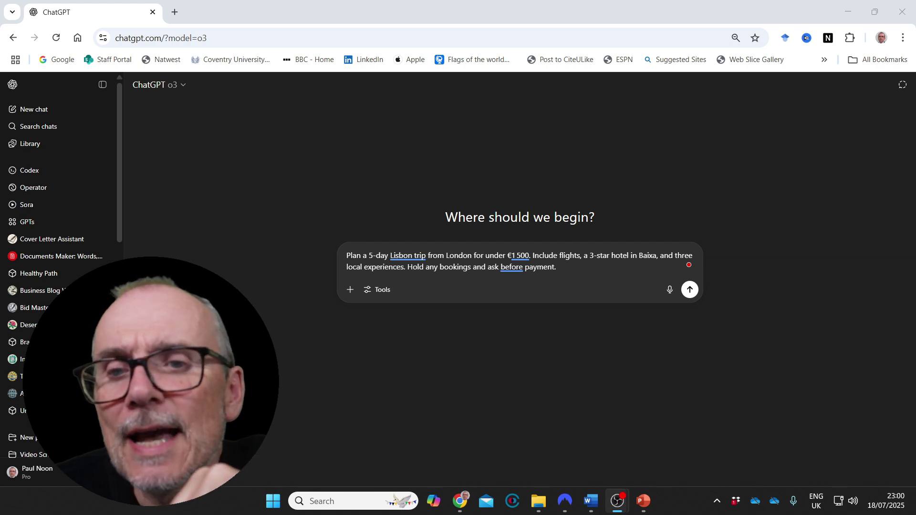
Switch the composer to Agent mode and send the Lisbon trip request
click(377, 290)
click(389, 310)
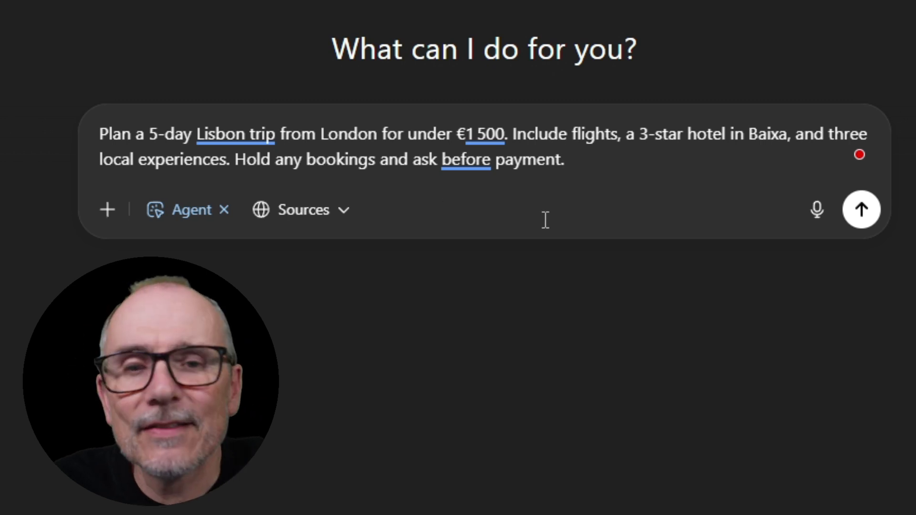
click(855, 211)
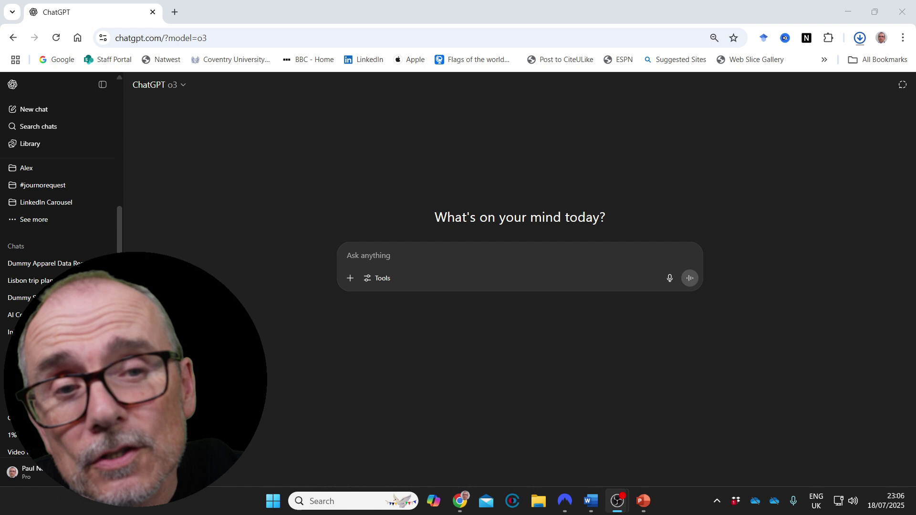
click(135, 239)
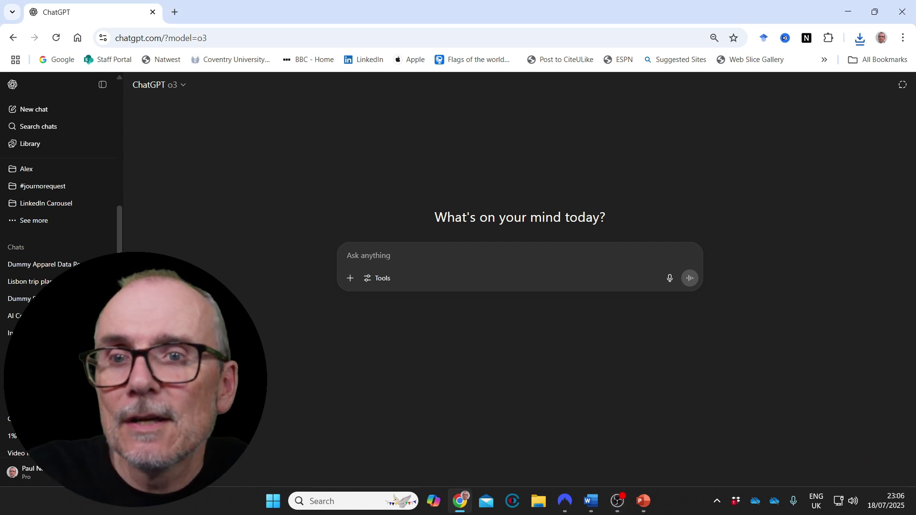
scroll(61, 286, down, 4)
scroll(62, 215, up, 3)
scroll(61, 215, up, 3)
scroll(61, 215, up, 3)
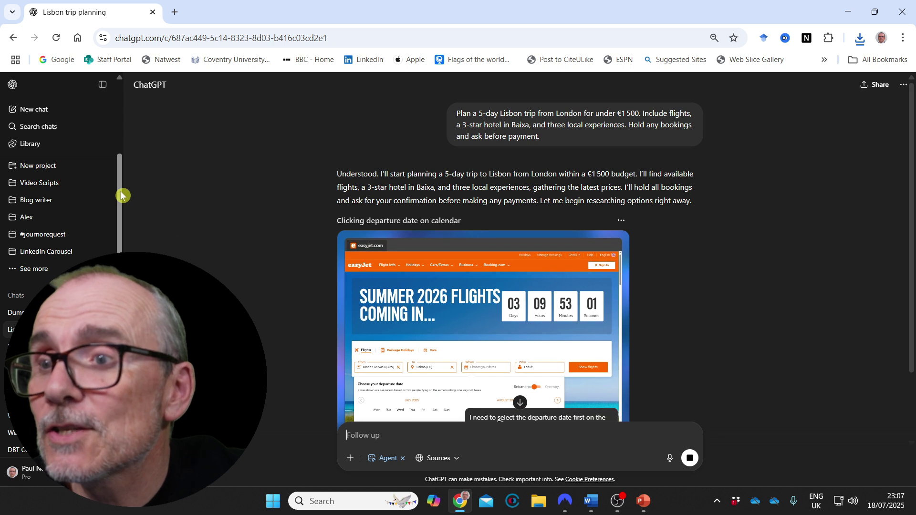
drag(119, 191, 118, 110)
click(48, 114)
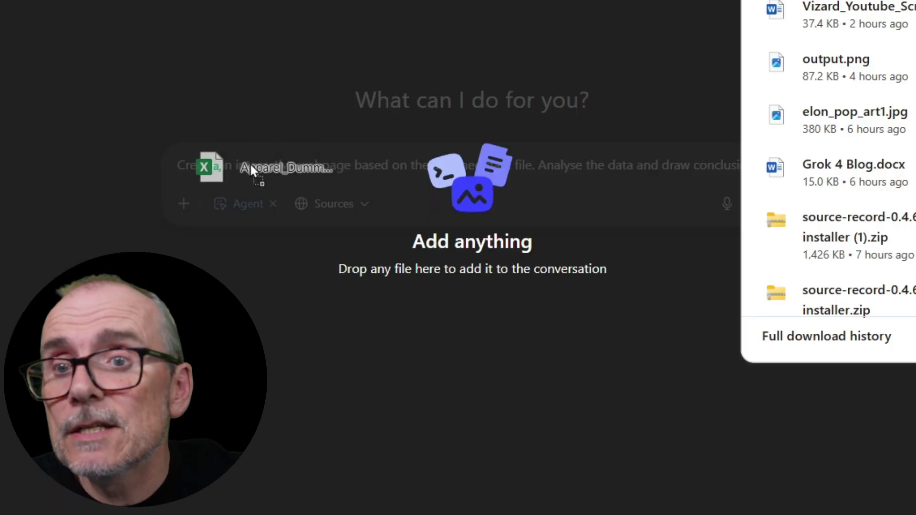
Attach Apparel_Dummy_Data_Preview.csv and send the interactive webpage request to the agent
drag(301, 102, 249, 162)
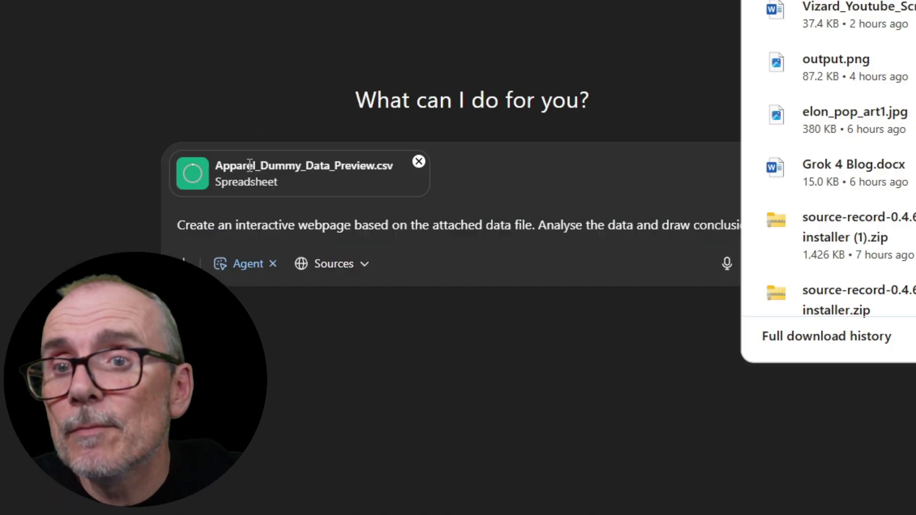
click(676, 95)
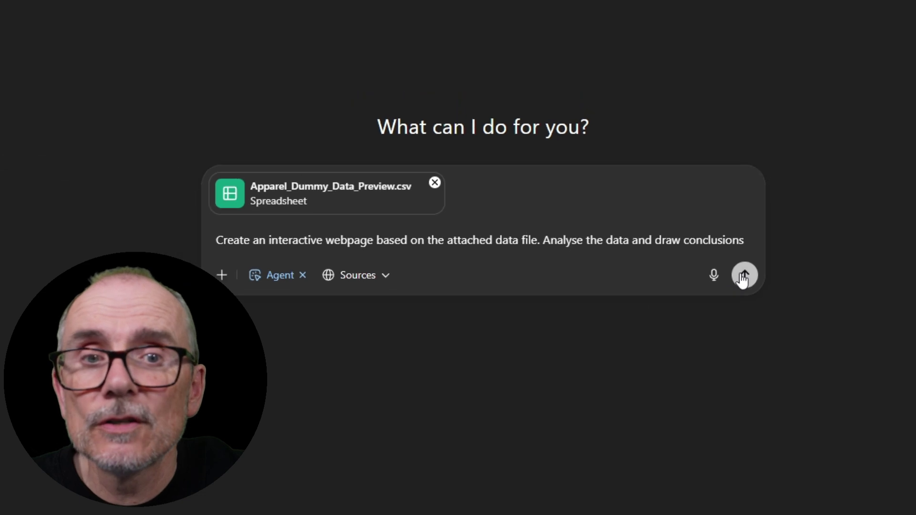
click(762, 263)
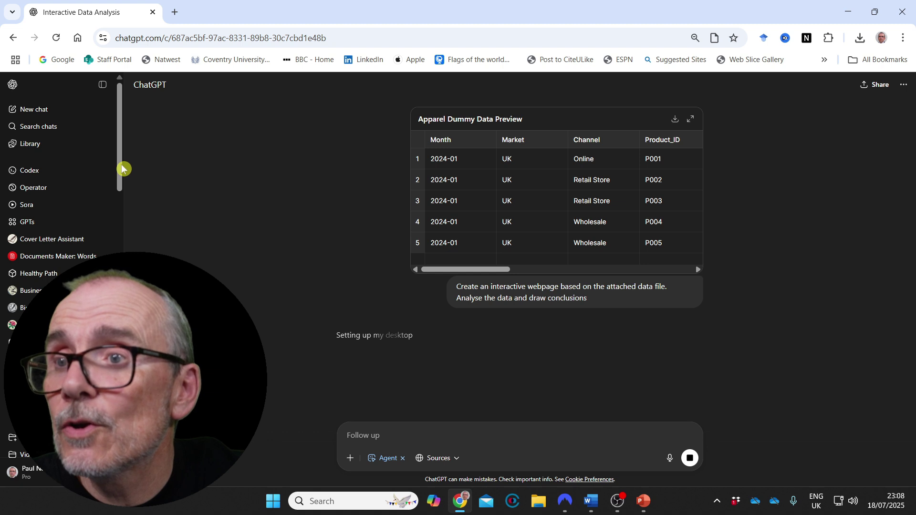
drag(120, 171, 122, 265)
Open the Lisbon trip chat and scroll up to the suggested experiences
click(49, 238)
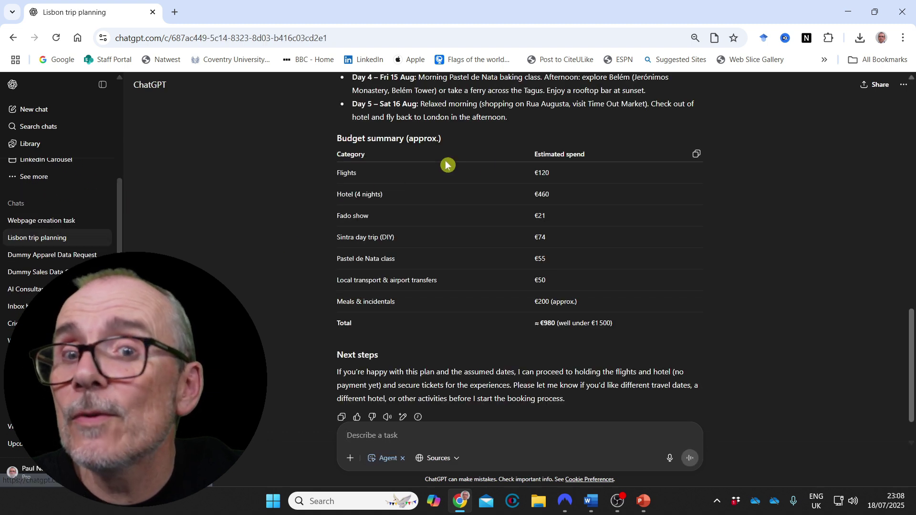
scroll(319, 224, up, 5)
scroll(319, 225, up, 1)
scroll(319, 224, up, 3)
scroll(319, 225, up, 3)
scroll(319, 224, up, 4)
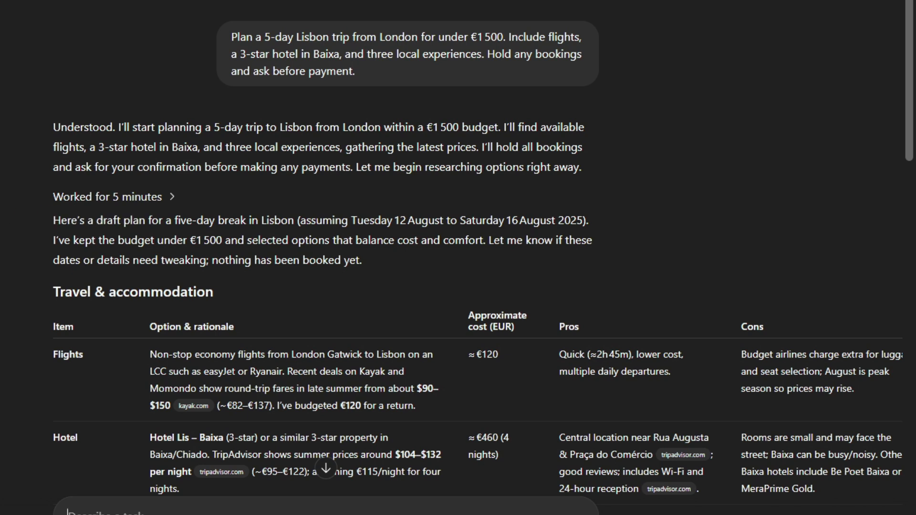
Read through the Lisbon itinerary down to the €980 budget summary
scroll(151, 117, down, 2)
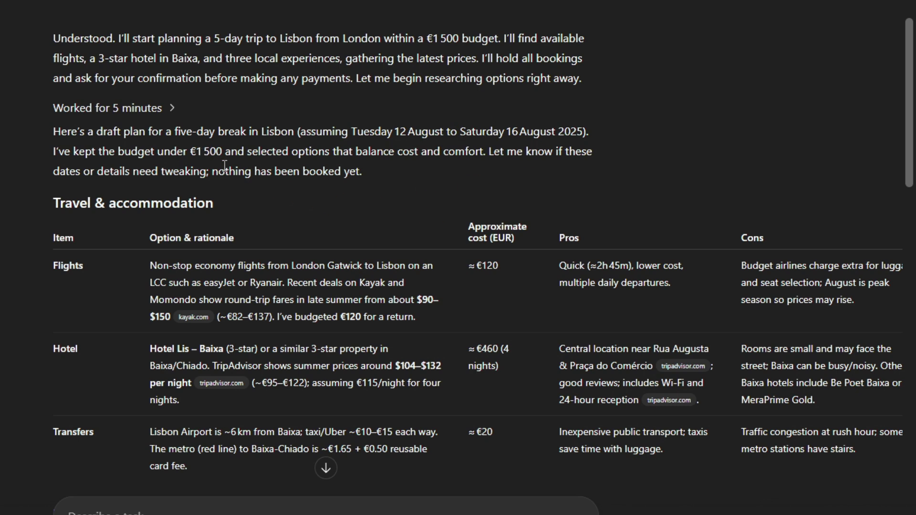
scroll(292, 203, down, 4)
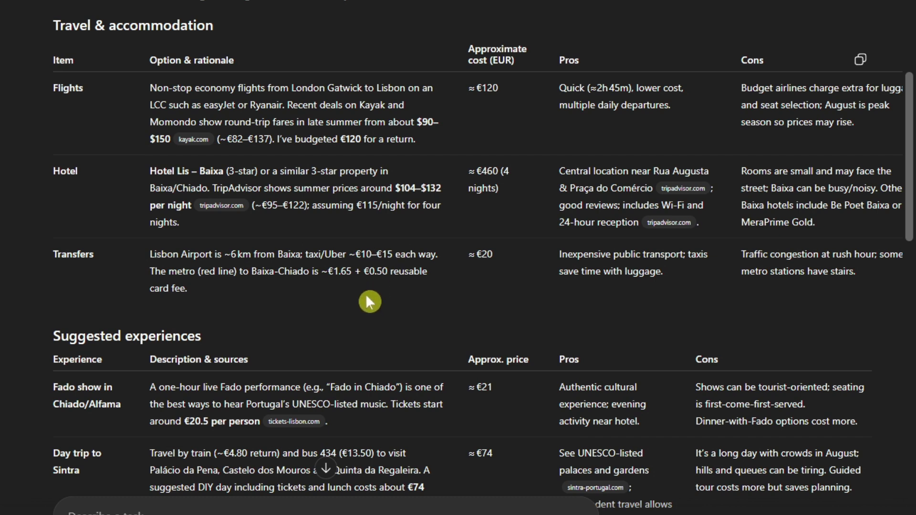
scroll(367, 295, down, 4)
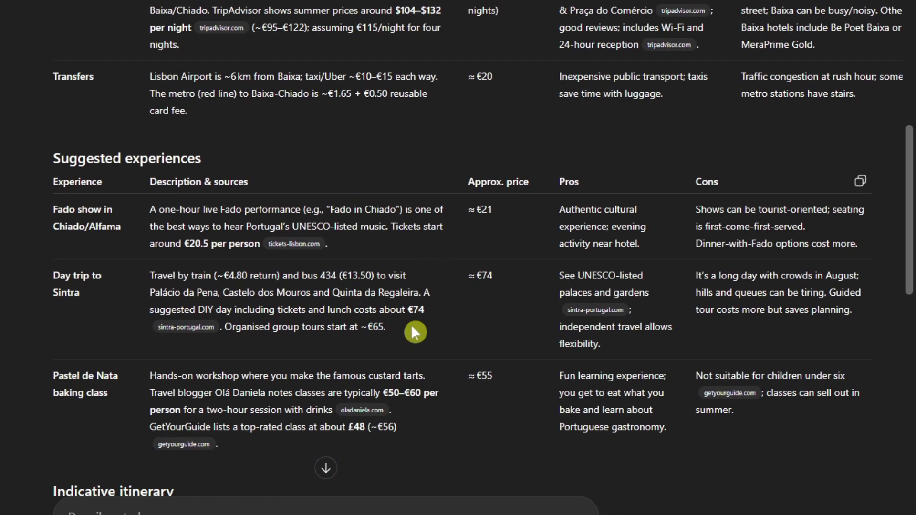
scroll(412, 326, down, 2)
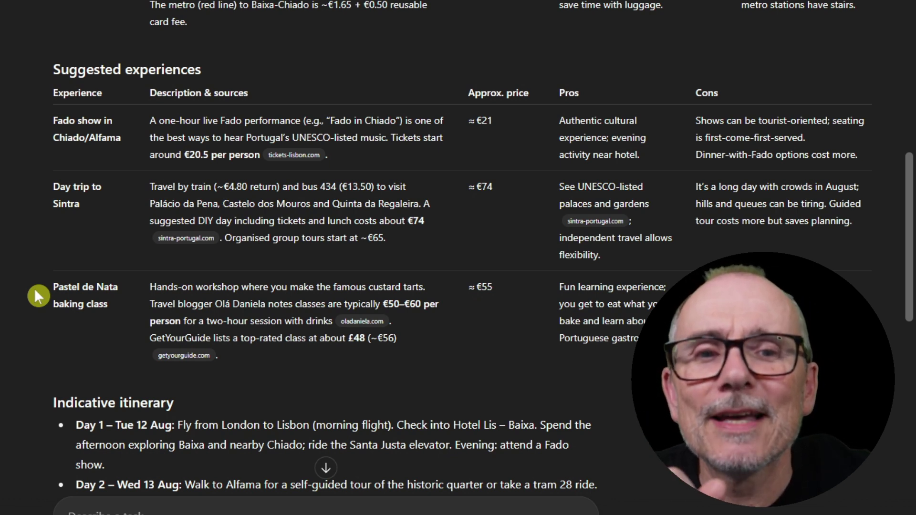
scroll(44, 302, down, 5)
scroll(72, 255, down, 3)
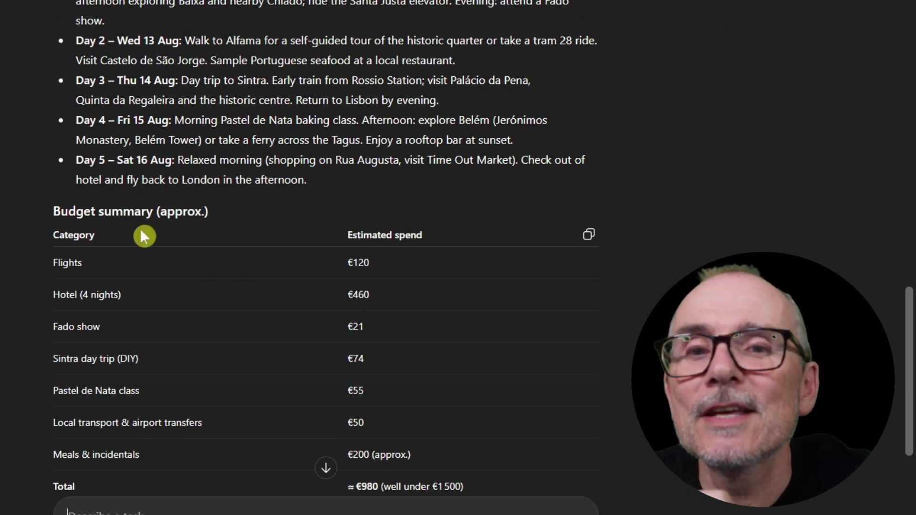
scroll(133, 242, down, 4)
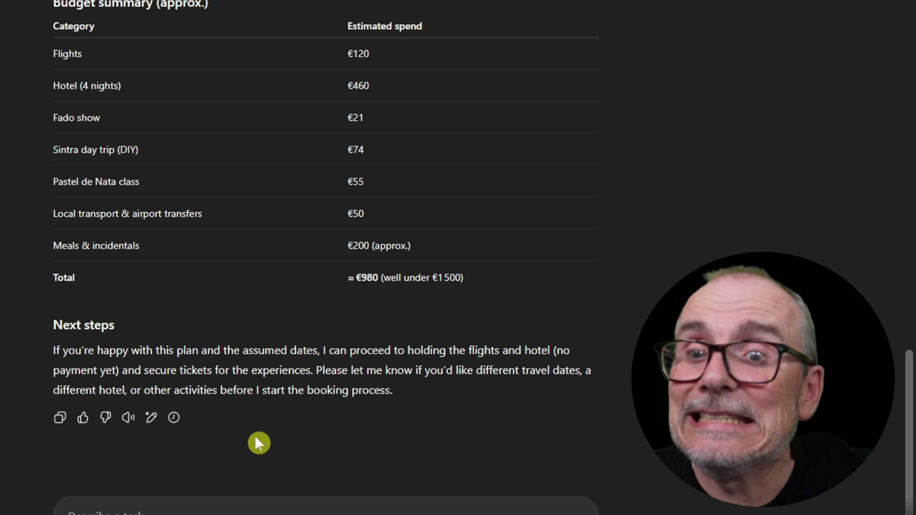
scroll(257, 439, up, 4)
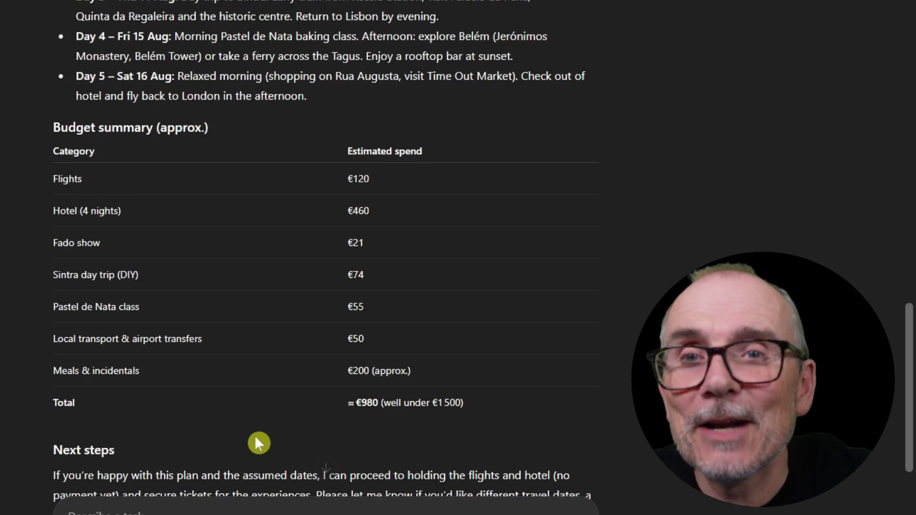
scroll(256, 439, up, 3)
scroll(256, 439, up, 7)
scroll(256, 439, up, 9)
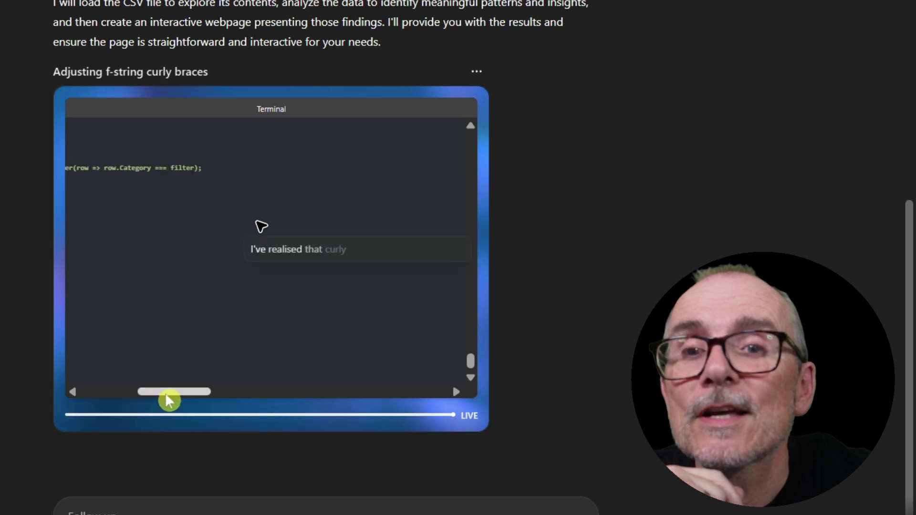
Review the agent's answer.html result, key findings and pros-and-cons table for the apparel data
scroll(205, 229, up, 3)
scroll(163, 226, up, 3)
scroll(120, 224, up, 3)
scroll(119, 224, up, 3)
scroll(119, 223, up, 3)
scroll(118, 222, up, 3)
scroll(120, 231, up, 3)
scroll(120, 233, up, 5)
scroll(122, 233, up, 1)
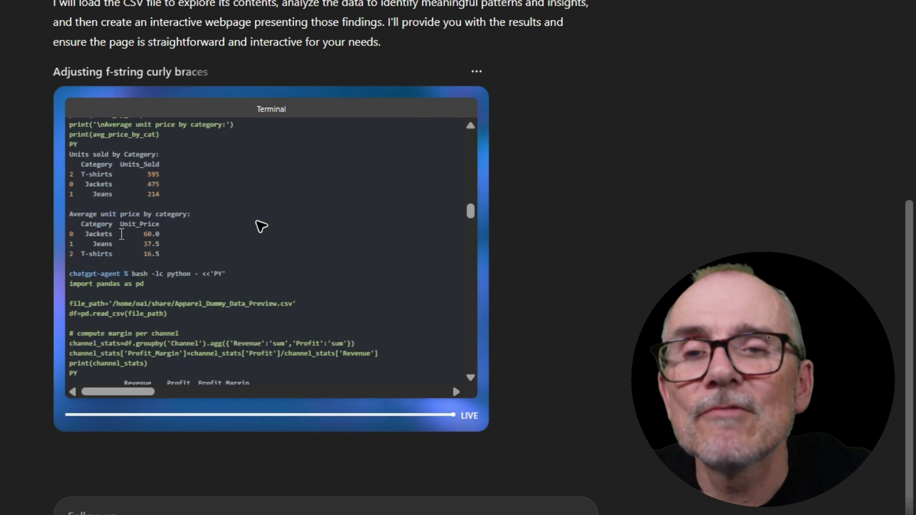
scroll(122, 236, up, 6)
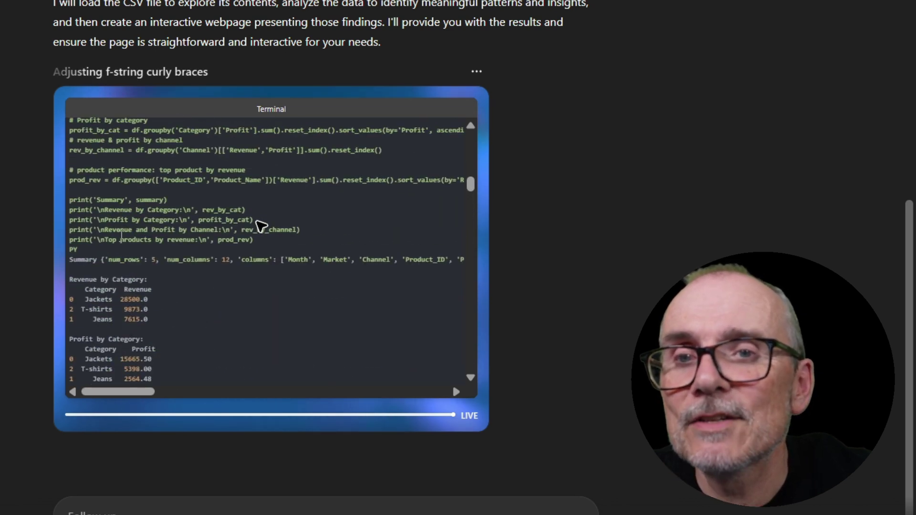
scroll(119, 234, up, 5)
scroll(120, 237, up, 5)
scroll(120, 233, up, 3)
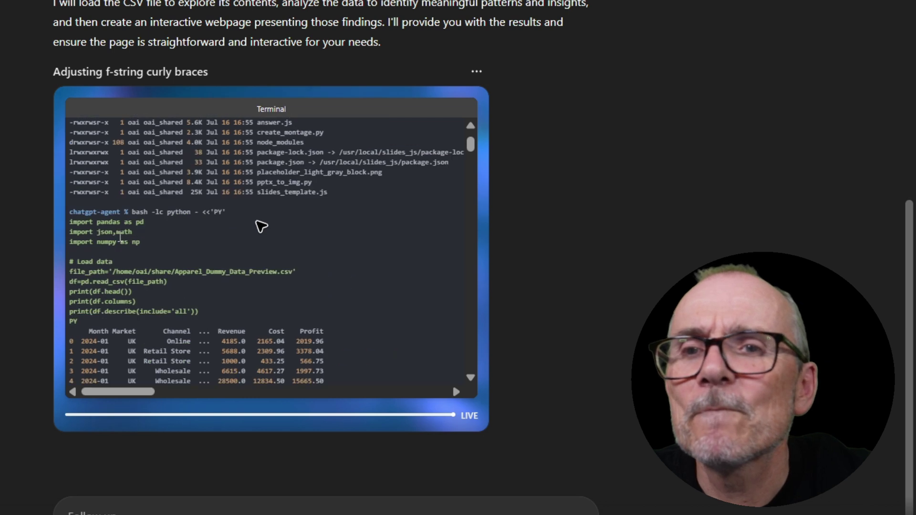
scroll(120, 235, up, 2)
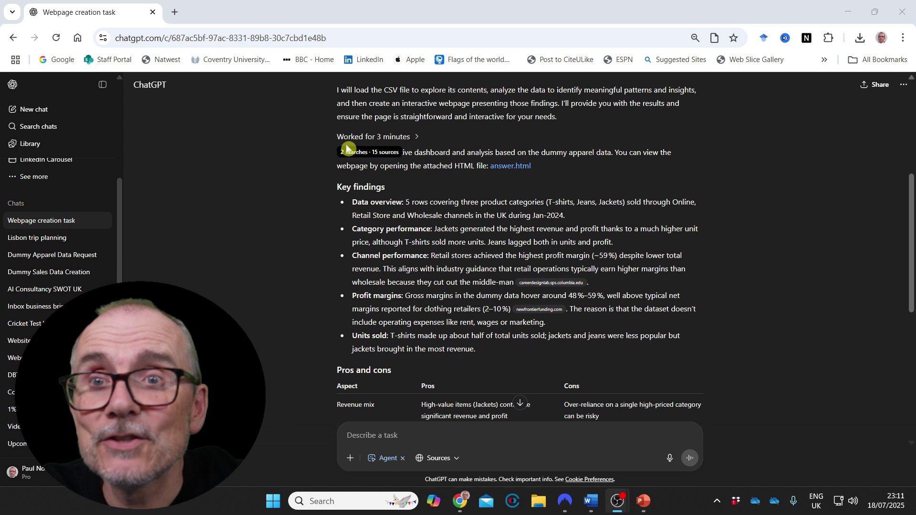
Download answer.html and open it from Chrome's downloads in a new tab
click(516, 170)
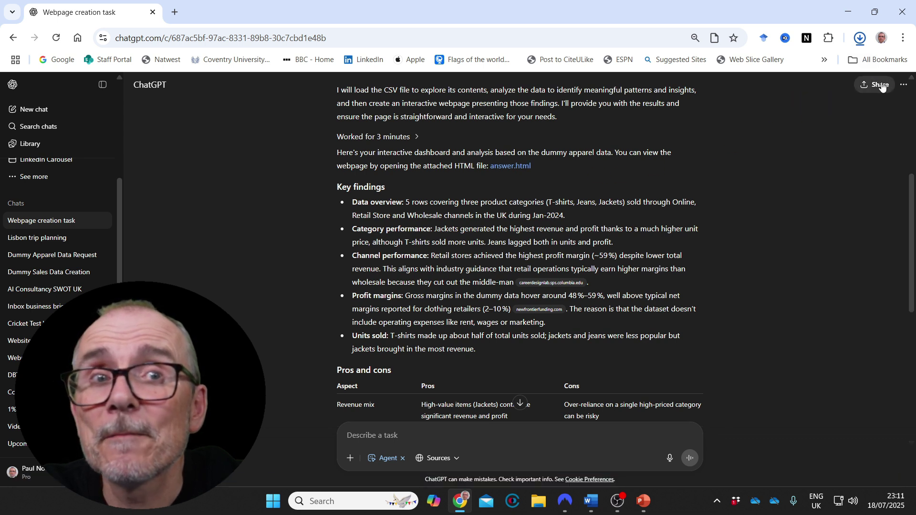
click(860, 37)
click(764, 87)
scroll(525, 172, down, 4)
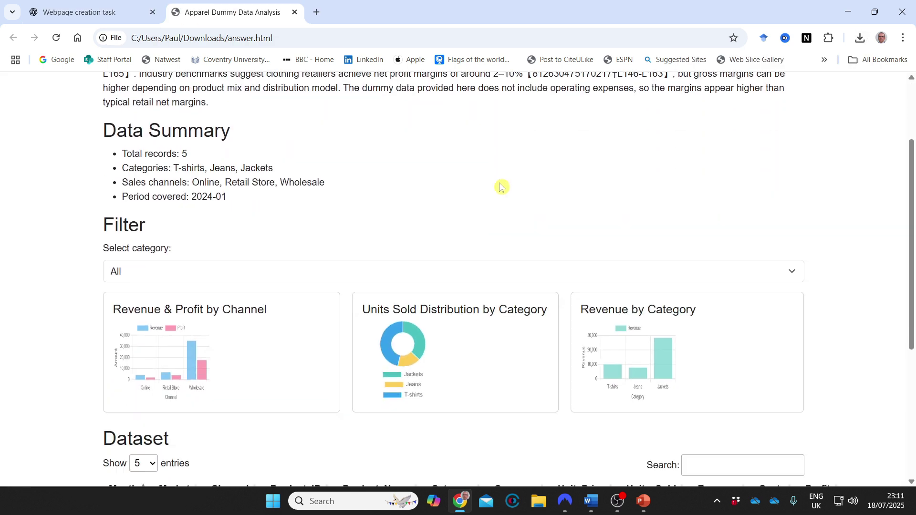
scroll(525, 176, down, 2)
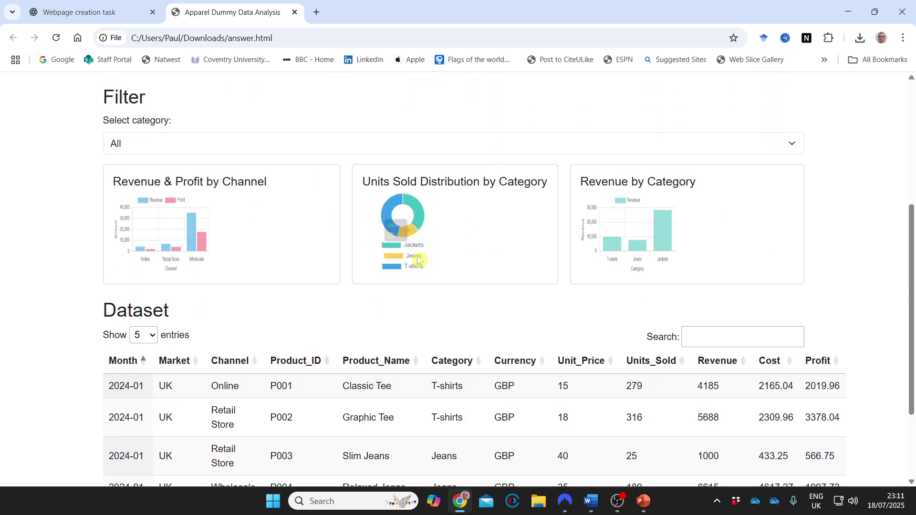
scroll(377, 286, up, 5)
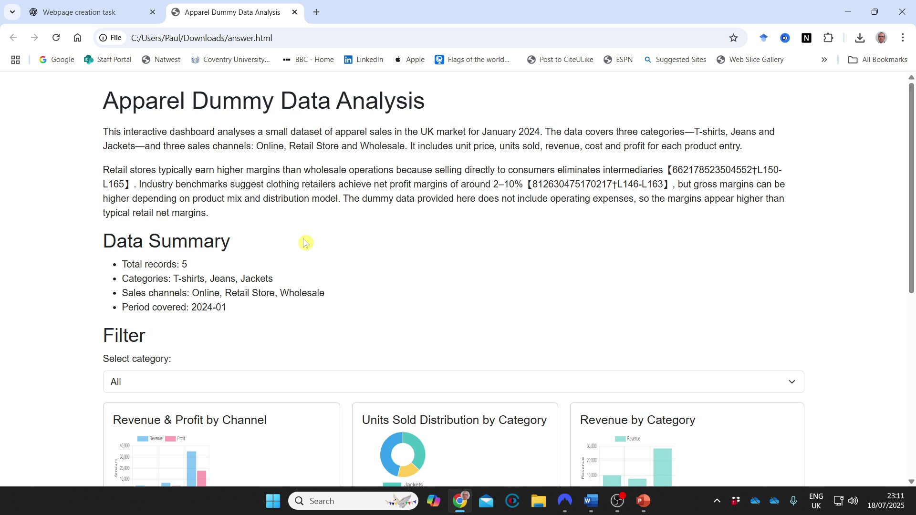
scroll(306, 243, down, 3)
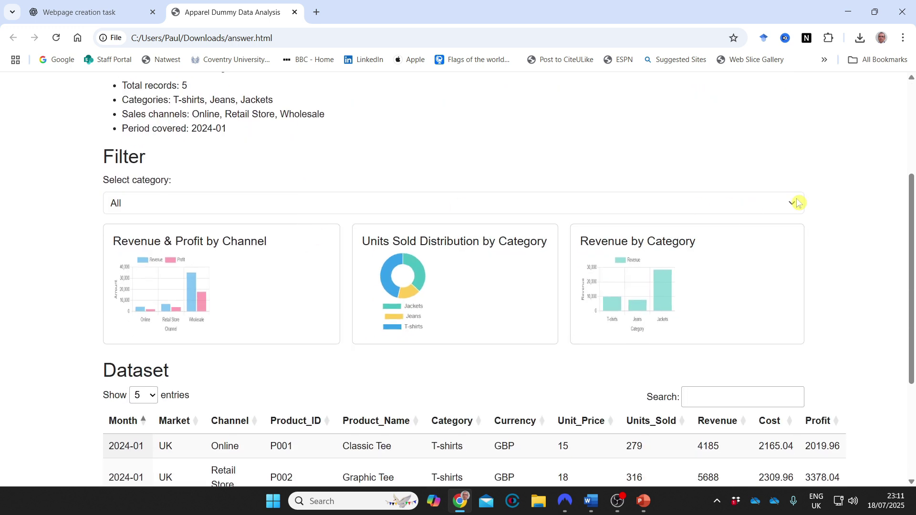
Filter the dashboard by category to Jackets, then Jeans, then T-shirts
click(796, 203)
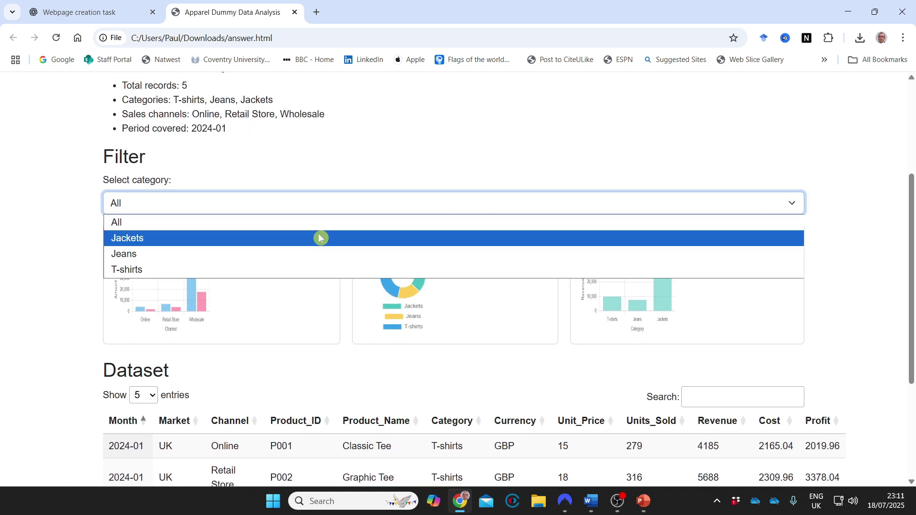
click(298, 239)
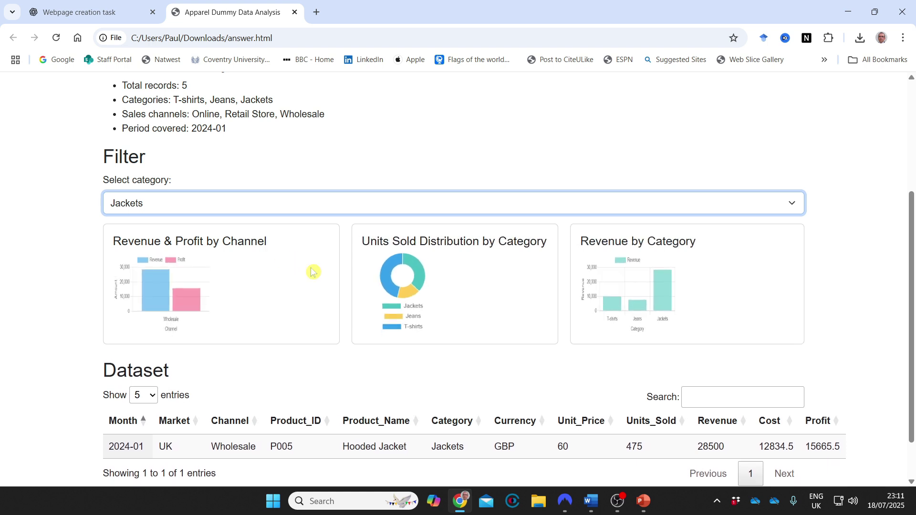
scroll(491, 235, down, 1)
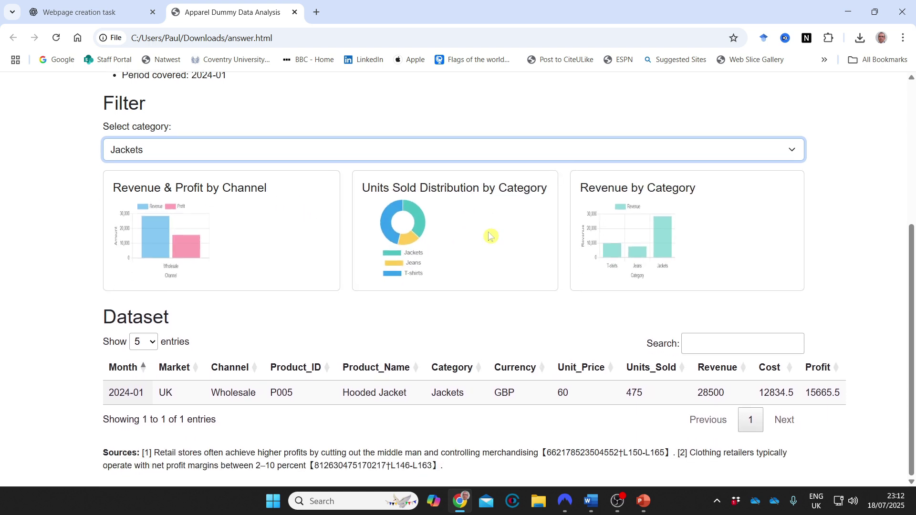
scroll(787, 210, up, 1)
click(792, 209)
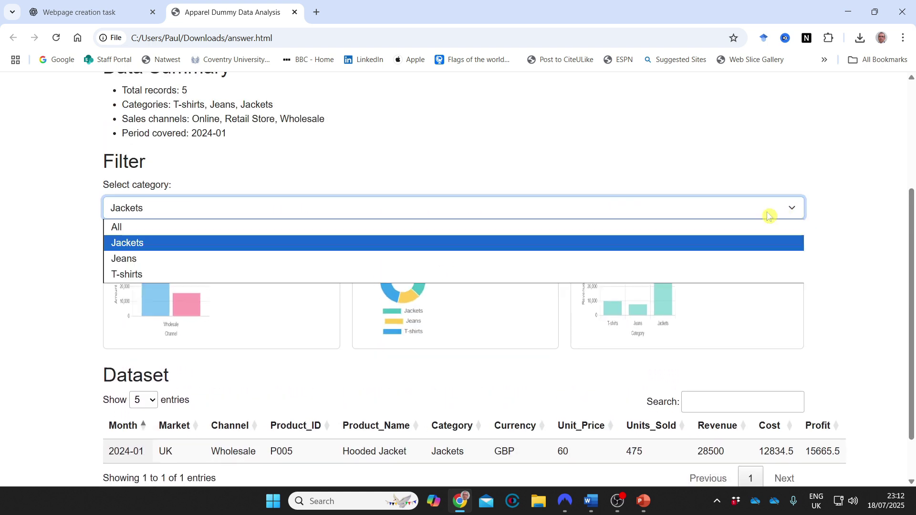
click(391, 258)
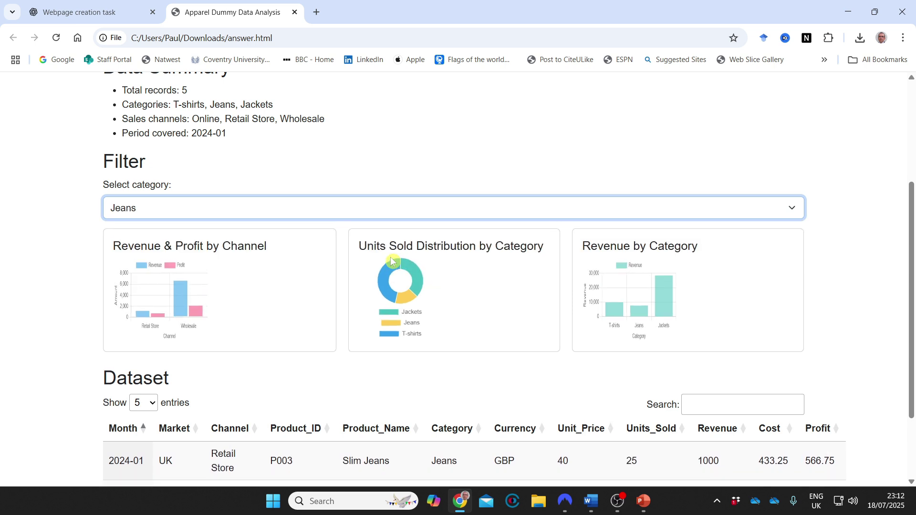
click(461, 271)
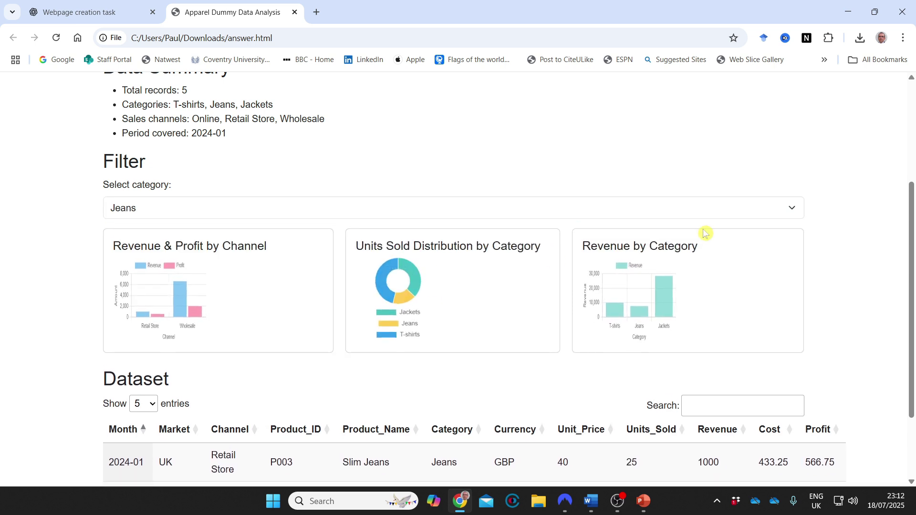
key(Up)
scroll(476, 241, down, 2)
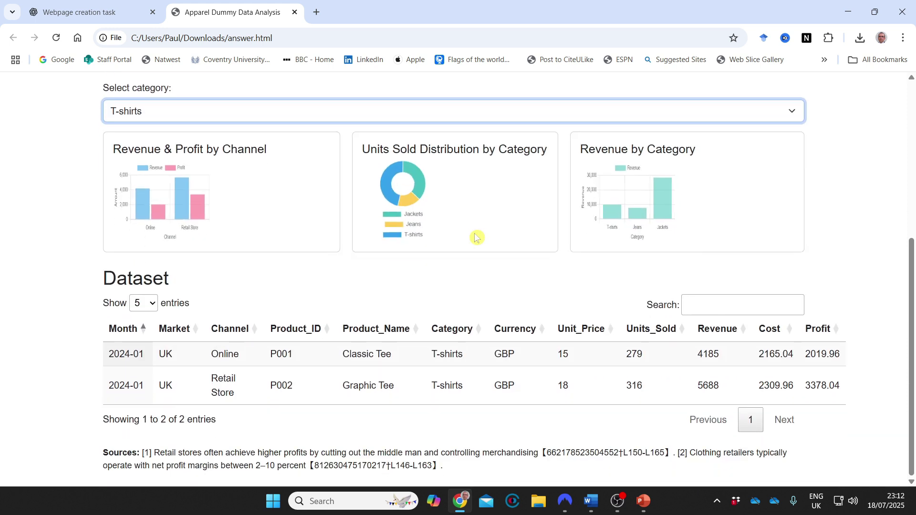
scroll(544, 288, up, 5)
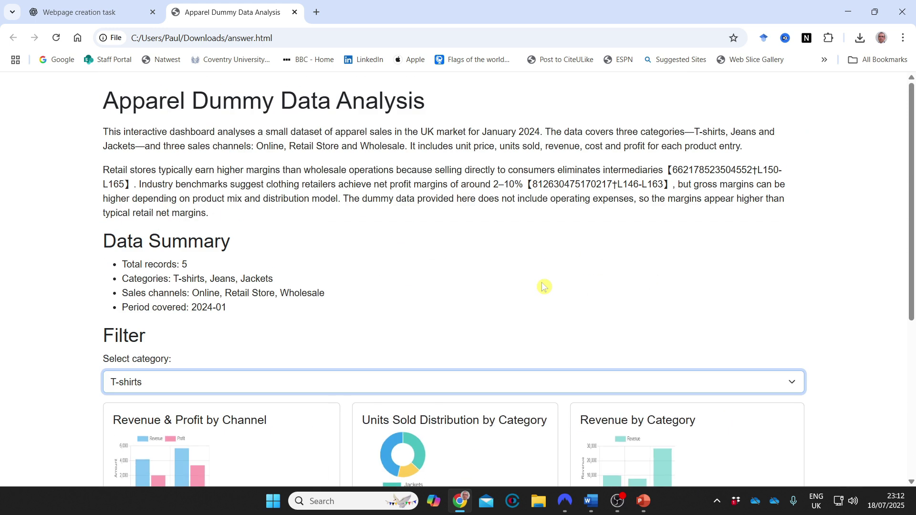
scroll(544, 287, down, 1)
scroll(544, 284, down, 4)
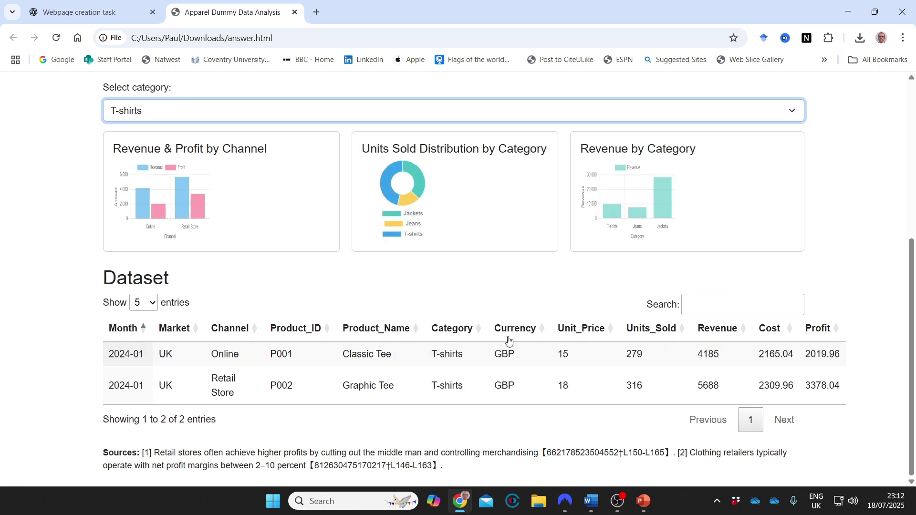
Show up to 20 dataset rows per page in the dashboard table
click(149, 303)
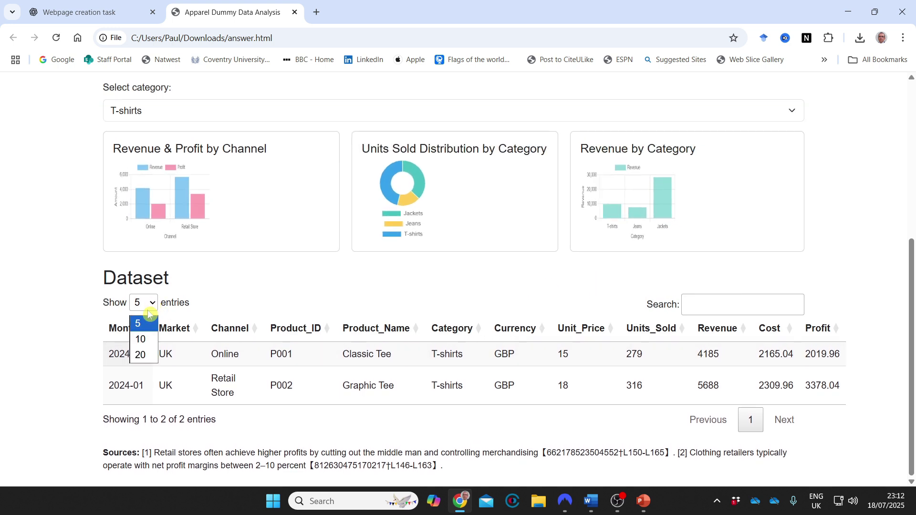
click(140, 355)
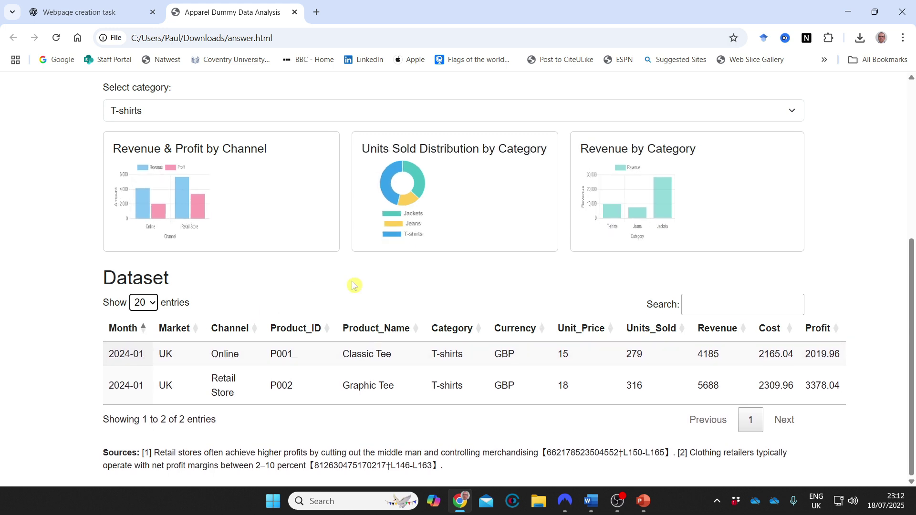
scroll(404, 234, up, 6)
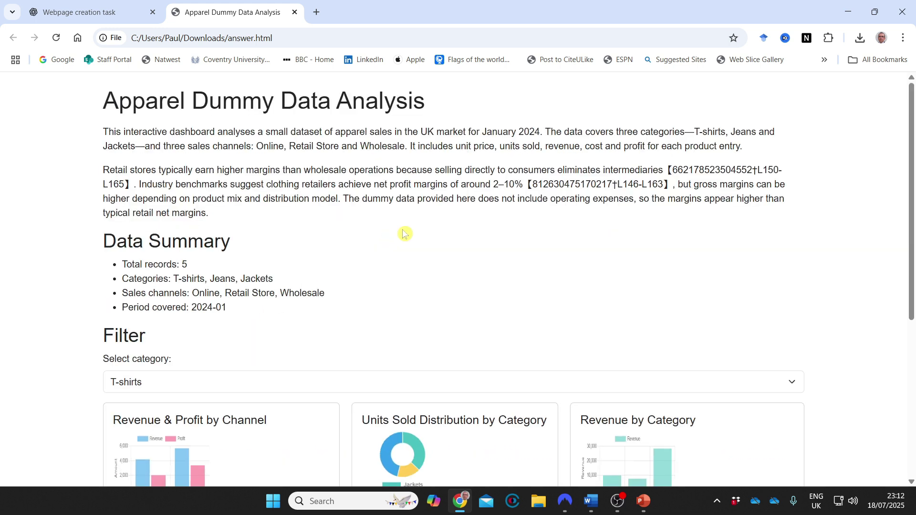
scroll(405, 234, down, 5)
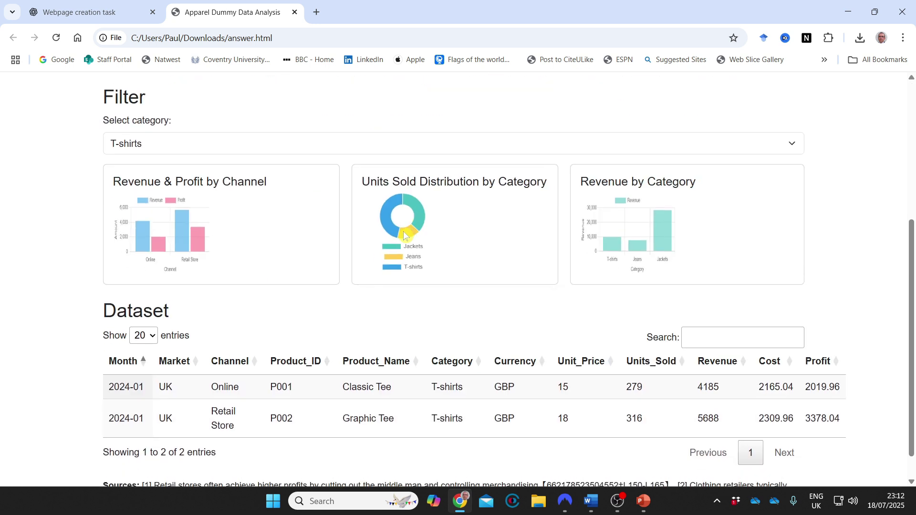
scroll(404, 234, up, 3)
scroll(405, 235, up, 2)
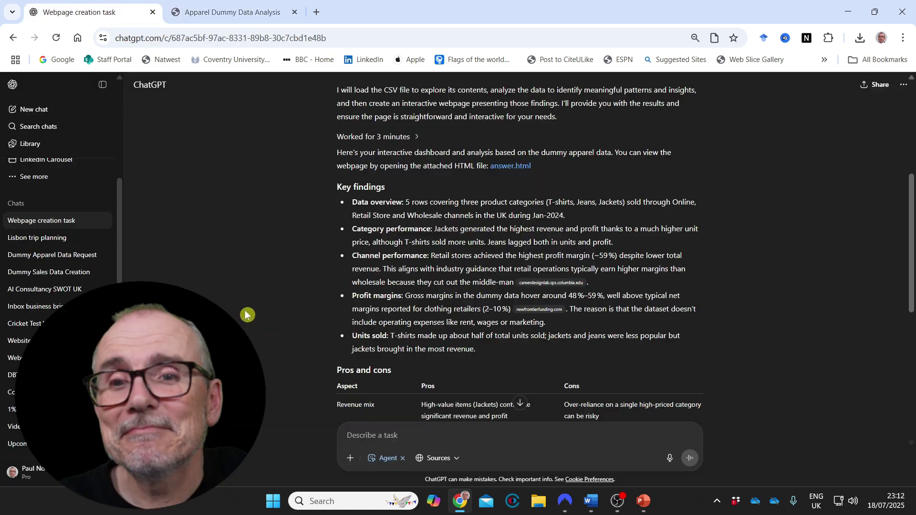